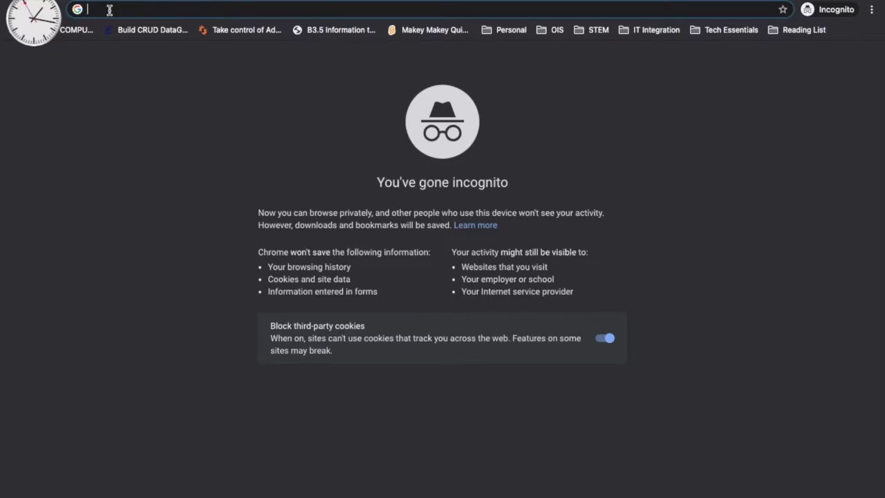
Paste the Book Creator join link into the address bar and load the site.
{"action": "type", "text": "https://app.bookcreator.com/qr/qfalVd43XoYeJGUQ/Student%209"}
{"action": "key", "text": "Return"}
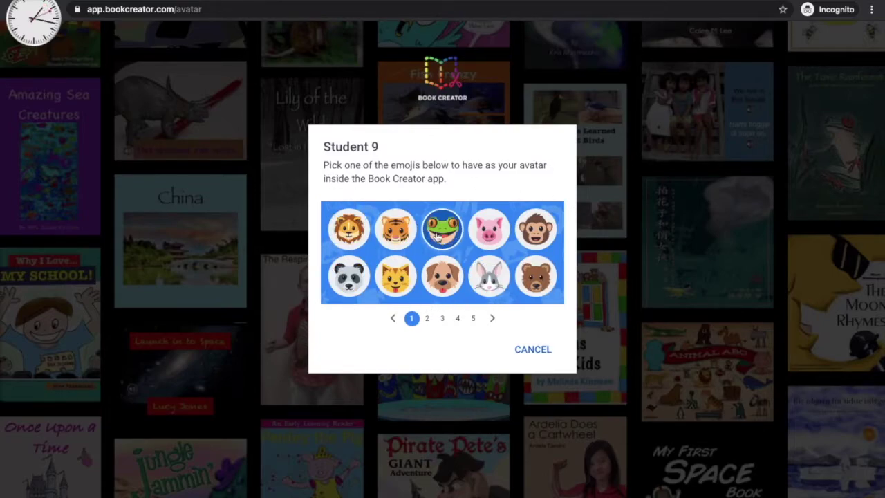
Pick the tiger emoji as the avatar to enter the Grade 2 library.
{"action": "left_click", "coordinate": [399, 235]}
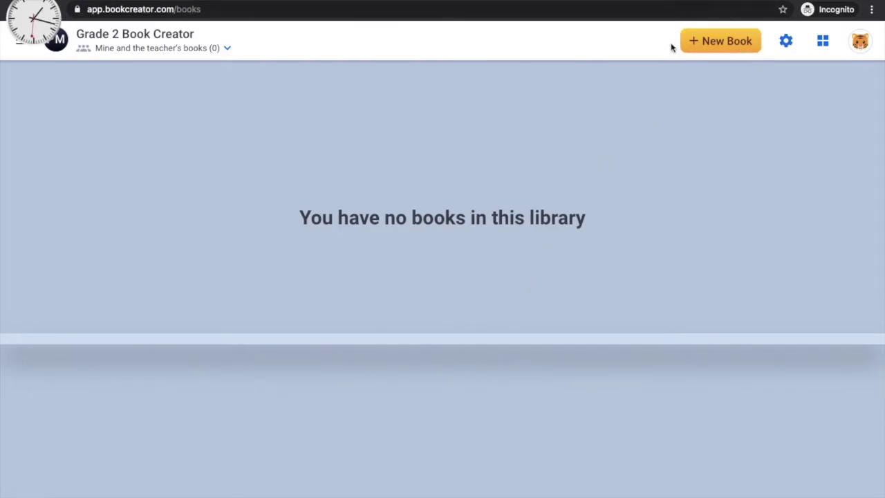
Start a new book from the library's New Book button.
{"action": "left_click", "coordinate": [730, 48]}
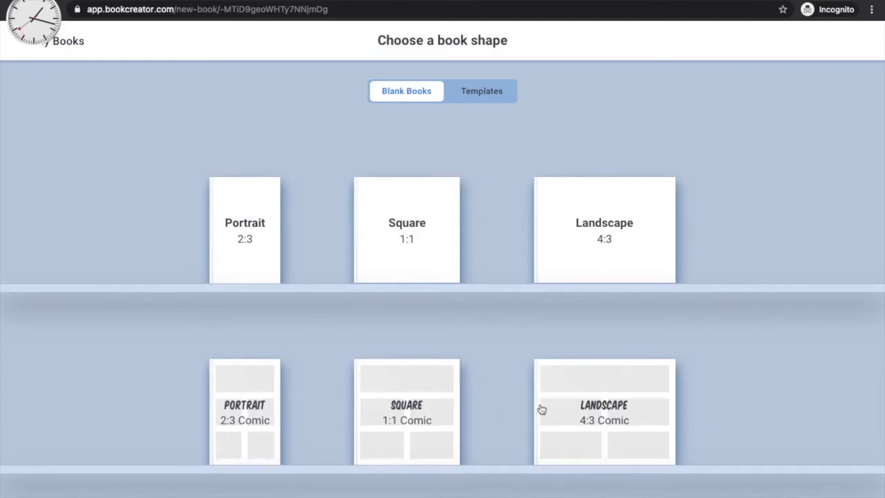
Create a Portrait 2:3 Comic book from the bottom shelf.
{"action": "left_click", "coordinate": [259, 420]}
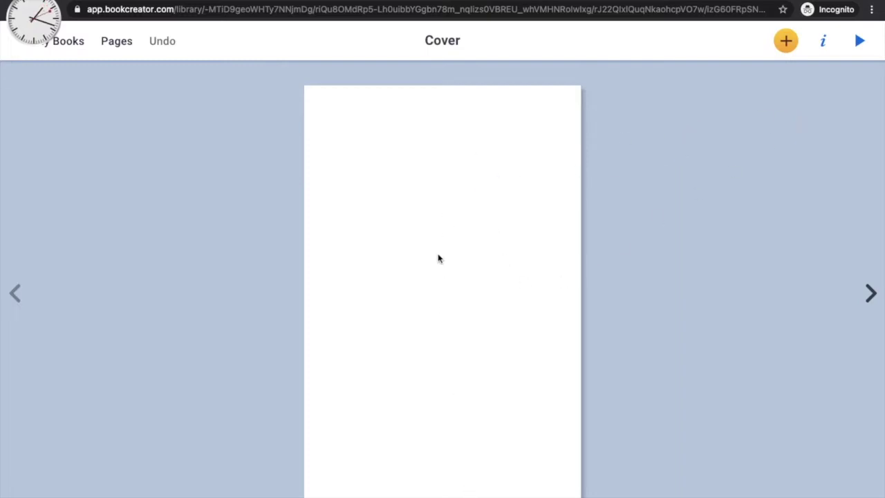
Apply the yellow comic burst background with blue rays to the cover.
{"action": "left_click", "coordinate": [824, 43]}
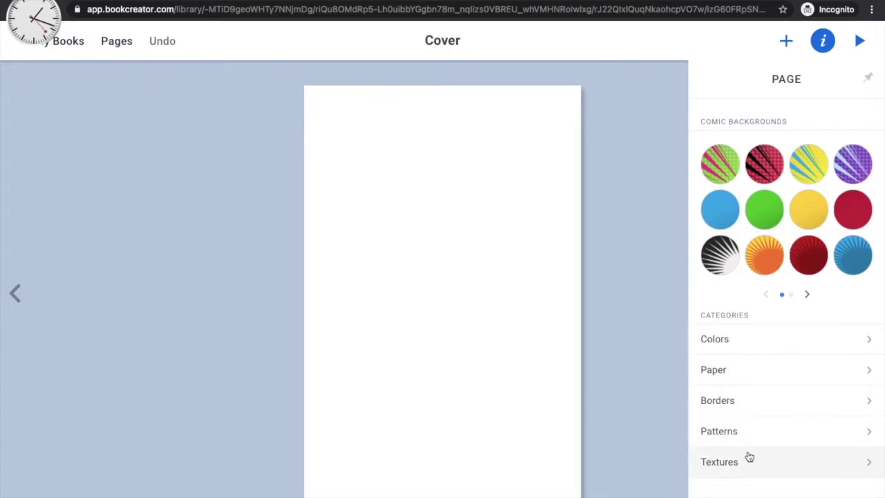
{"action": "left_click", "coordinate": [807, 171]}
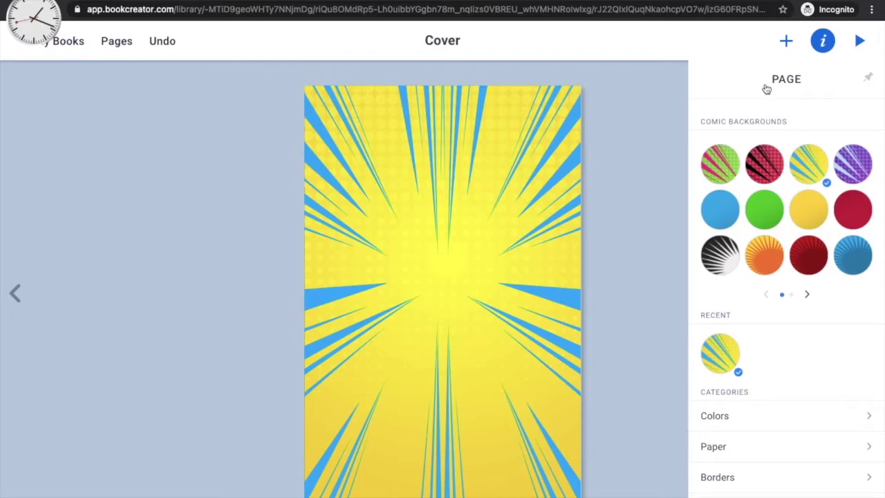
Add a Title-style comic text reading 'My Awesome Comic!' to the cover.
{"action": "left_click", "coordinate": [787, 42]}
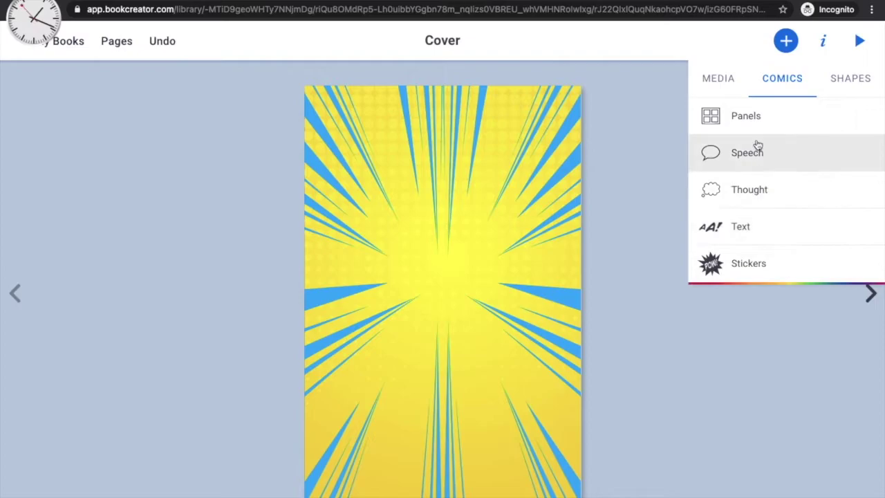
{"action": "left_click", "coordinate": [740, 230]}
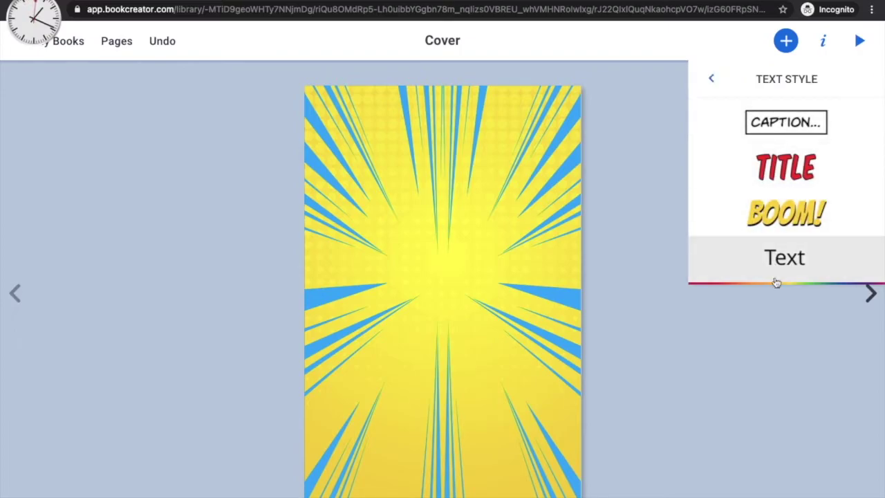
{"action": "left_click", "coordinate": [794, 170]}
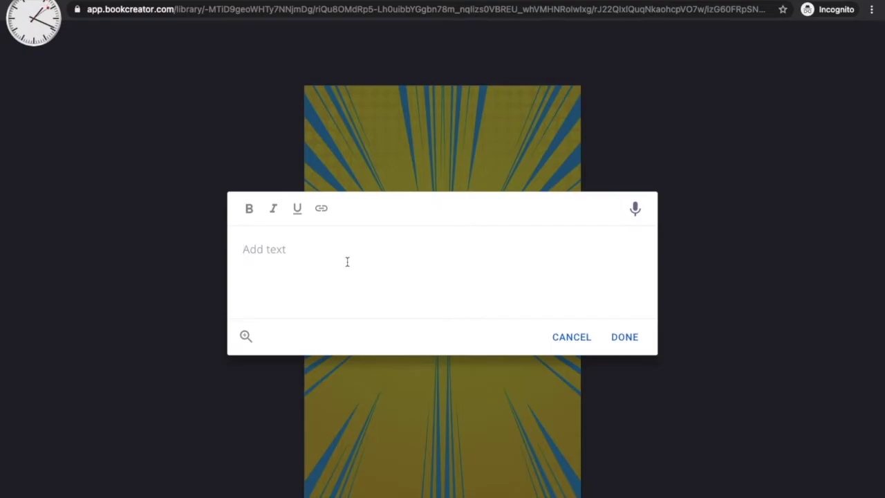
{"action": "type", "text": "My Awesome Comic!"}
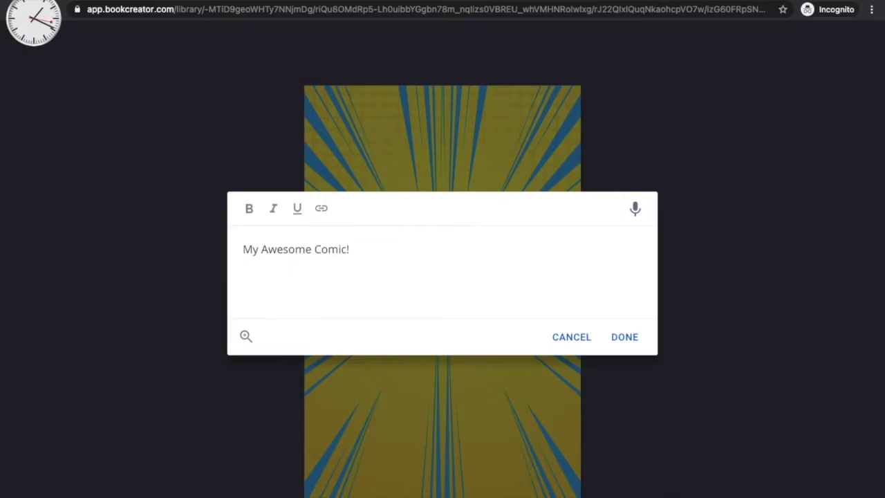
{"action": "left_click", "coordinate": [622, 337]}
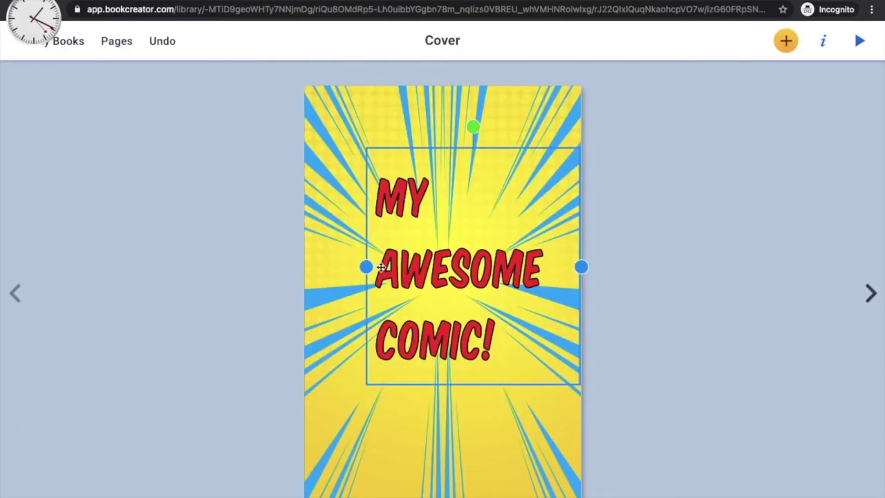
Widen the title box, nudge it left, and close its editor without changes.
{"action": "left_click_drag", "start_coordinate": [365, 268], "coordinate": [345, 273]}
{"action": "mouse_move", "coordinate": [418, 255]}
{"action": "left_mouse_down"}
{"action": "mouse_move", "coordinate": [421, 280]}
{"action": "mouse_move", "coordinate": [437, 267]}
{"action": "mouse_move", "coordinate": [395, 270]}
{"action": "mouse_move", "coordinate": [410, 268]}
{"action": "left_mouse_up"}
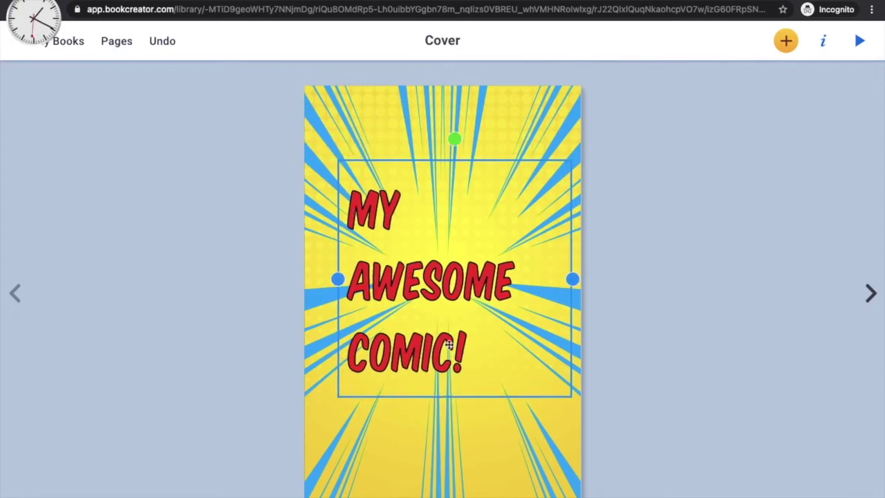
{"action": "double_click", "coordinate": [398, 351]}
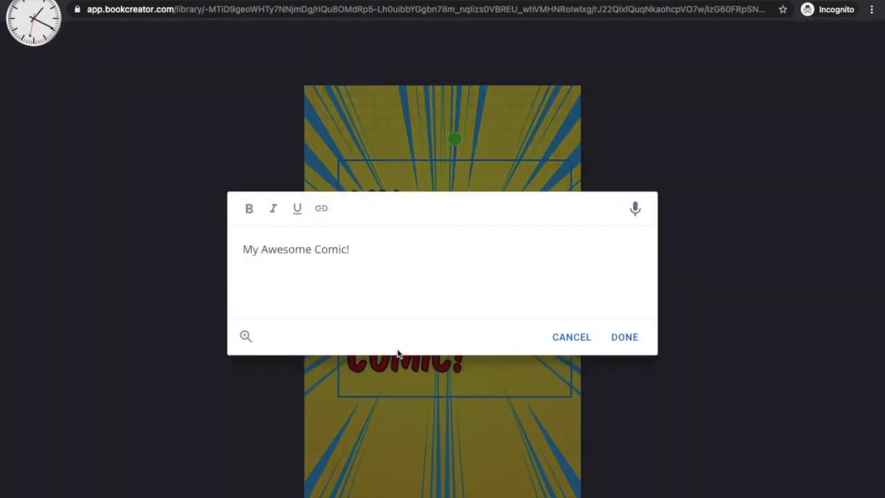
{"action": "left_click", "coordinate": [574, 342]}
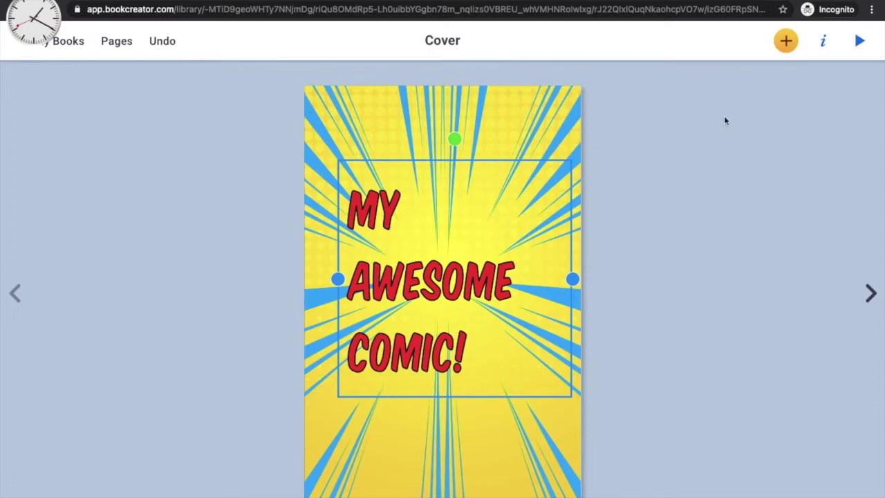
Centre-align the title text and move its box to the middle of the cover.
{"action": "left_click", "coordinate": [823, 43]}
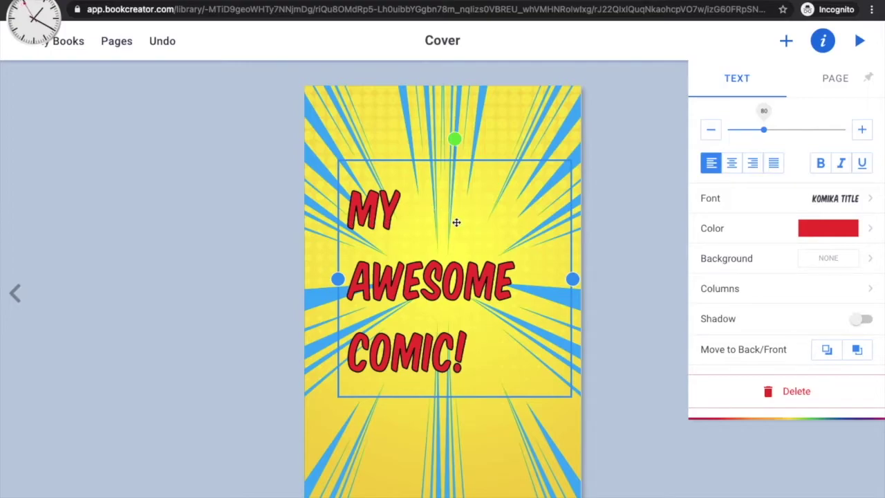
{"action": "left_click", "coordinate": [732, 164]}
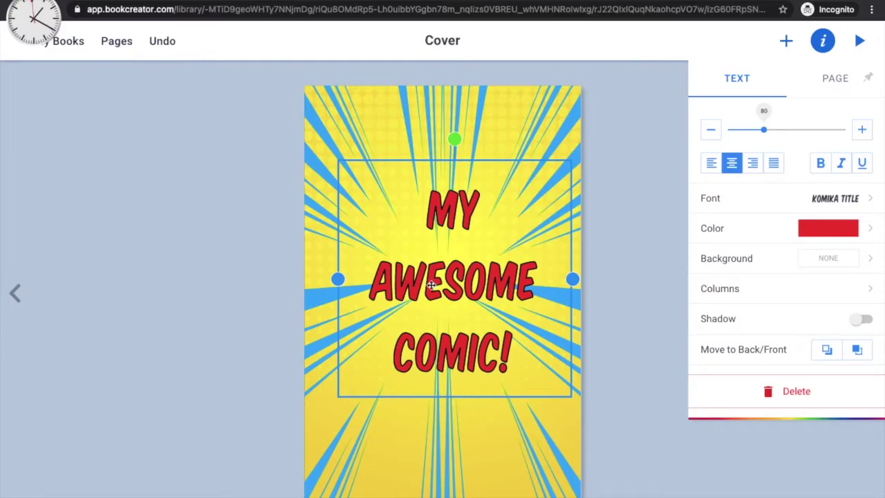
{"action": "left_click", "coordinate": [453, 287]}
{"action": "left_click_drag", "start_coordinate": [453, 287], "coordinate": [439, 295]}
{"action": "left_click_drag", "start_coordinate": [440, 294], "coordinate": [439, 290]}
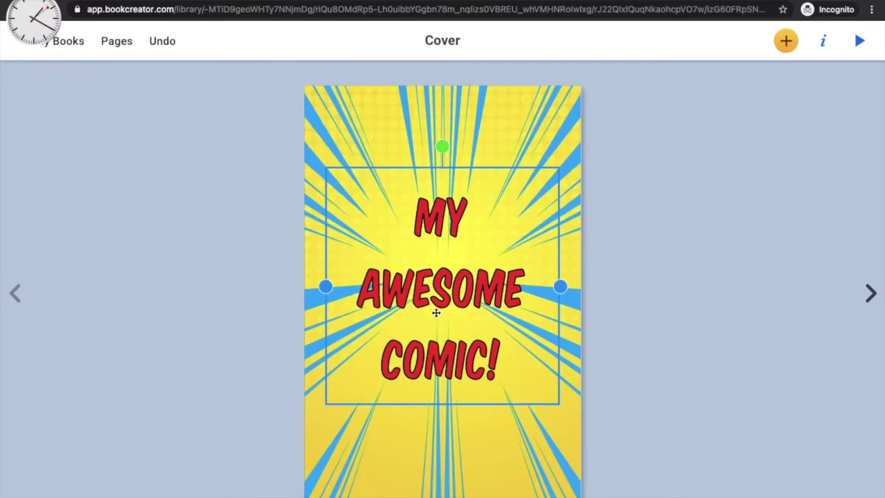
{"action": "mouse_move", "coordinate": [448, 301]}
{"action": "left_mouse_down"}
{"action": "mouse_move", "coordinate": [433, 255]}
{"action": "mouse_move", "coordinate": [391, 198]}
{"action": "mouse_move", "coordinate": [484, 208]}
{"action": "mouse_move", "coordinate": [450, 393]}
{"action": "mouse_move", "coordinate": [420, 411]}
{"action": "mouse_move", "coordinate": [456, 292]}
{"action": "mouse_move", "coordinate": [456, 301]}
{"action": "left_mouse_up"}
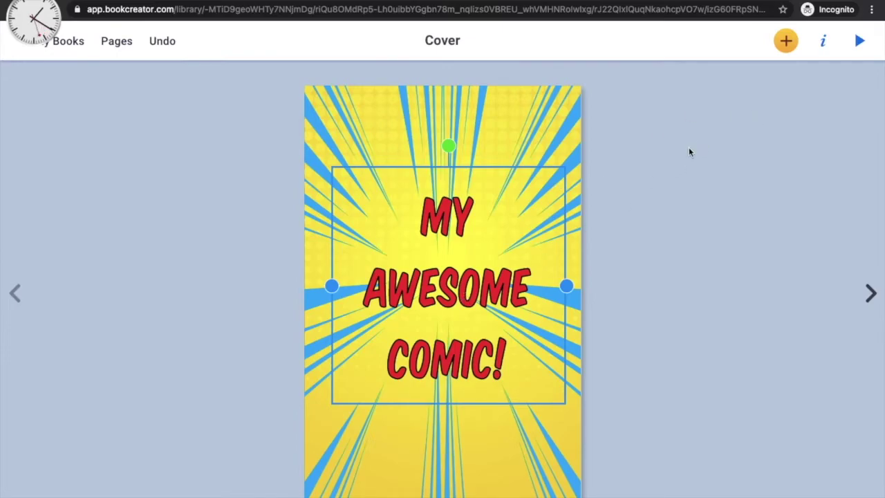
Set the cover title in the Komika Title font, keep it red, then deselect it.
{"action": "left_click", "coordinate": [825, 42]}
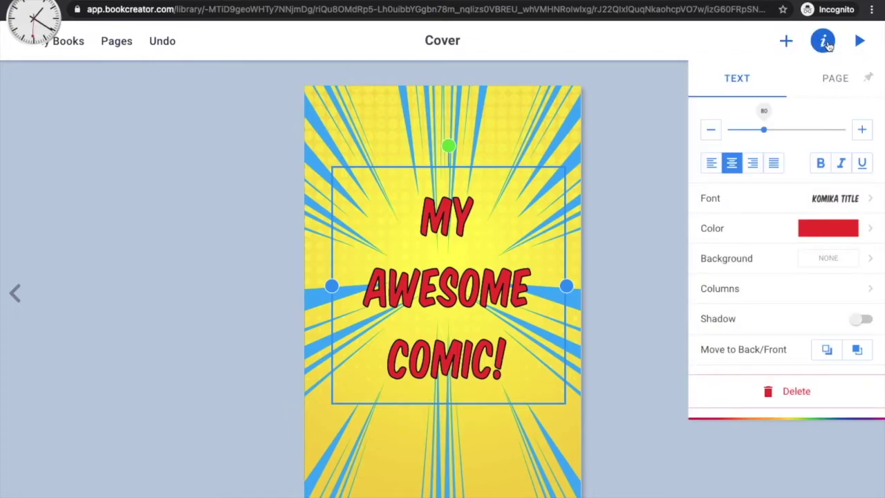
{"action": "left_click", "coordinate": [852, 230]}
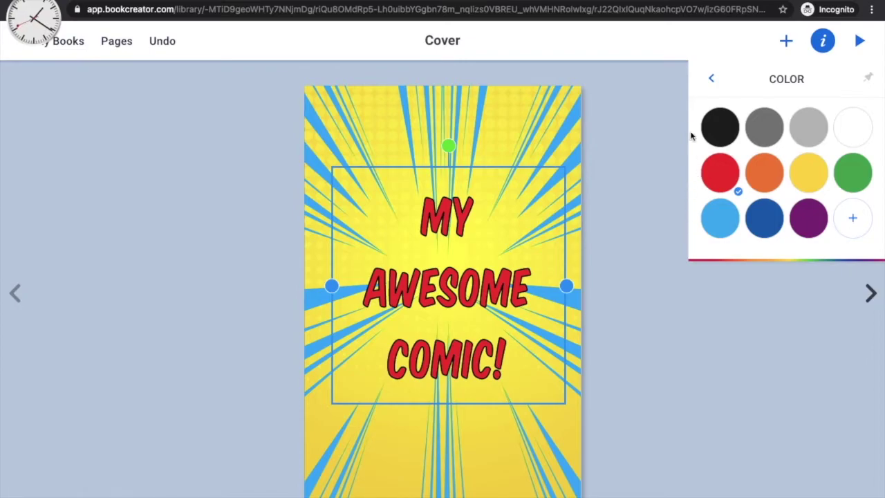
{"action": "left_click", "coordinate": [711, 80]}
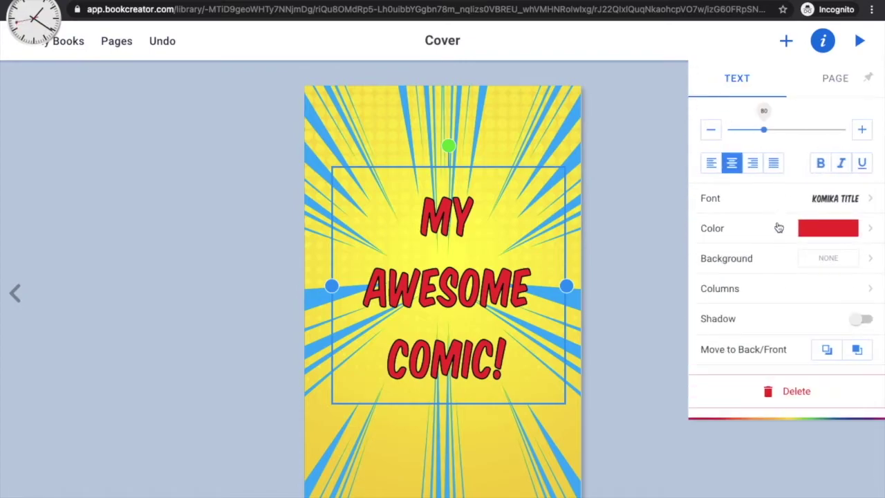
{"action": "left_click", "coordinate": [852, 199]}
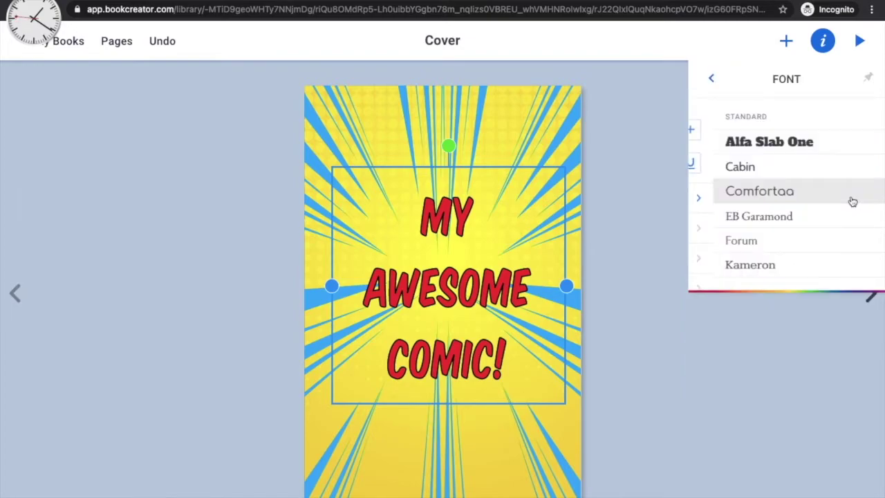
{"action": "scroll", "coordinate": [807, 213], "scroll_direction": "down", "scroll_amount": 4}
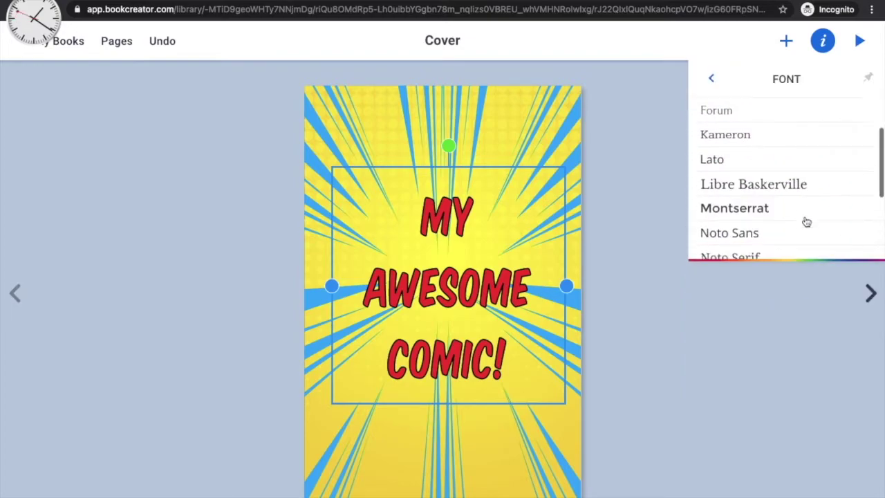
{"action": "scroll", "coordinate": [806, 221], "scroll_direction": "down", "scroll_amount": 2}
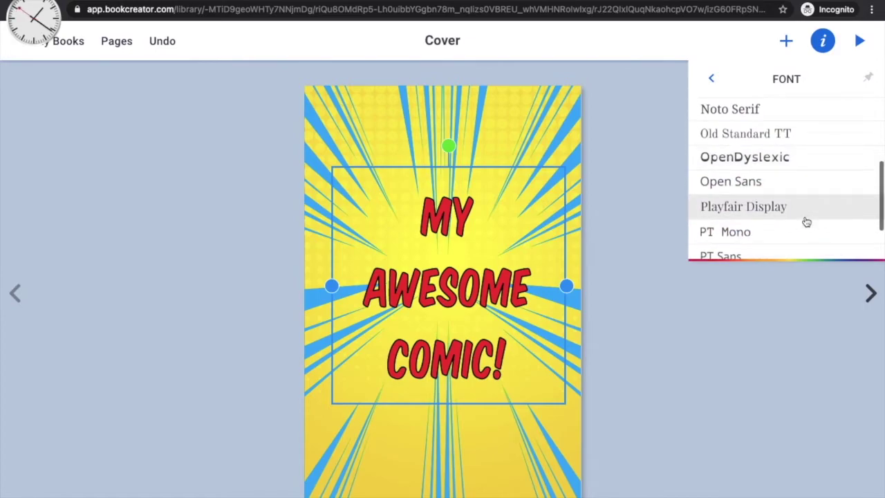
{"action": "scroll", "coordinate": [806, 221], "scroll_direction": "down", "scroll_amount": 1}
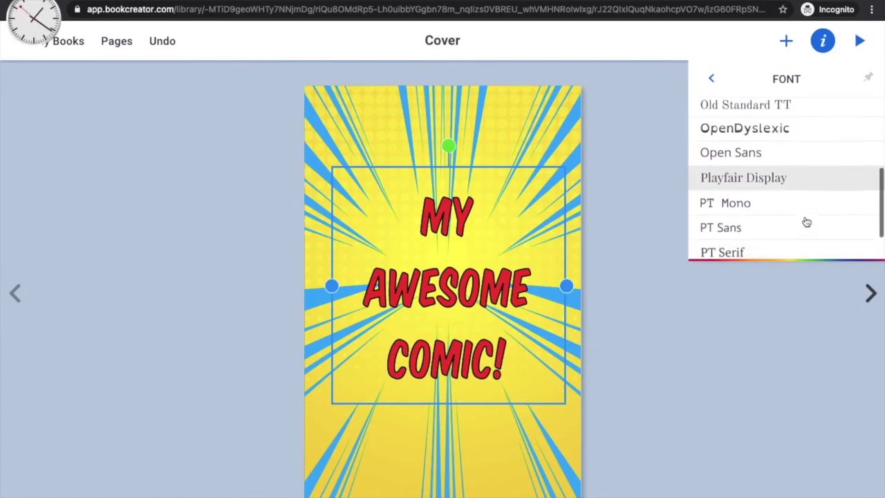
{"action": "left_click", "coordinate": [712, 79]}
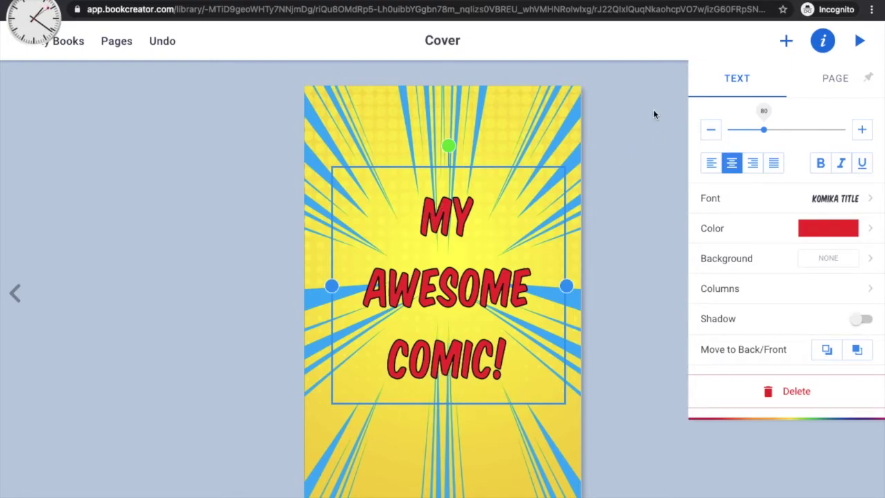
{"action": "left_click", "coordinate": [627, 132]}
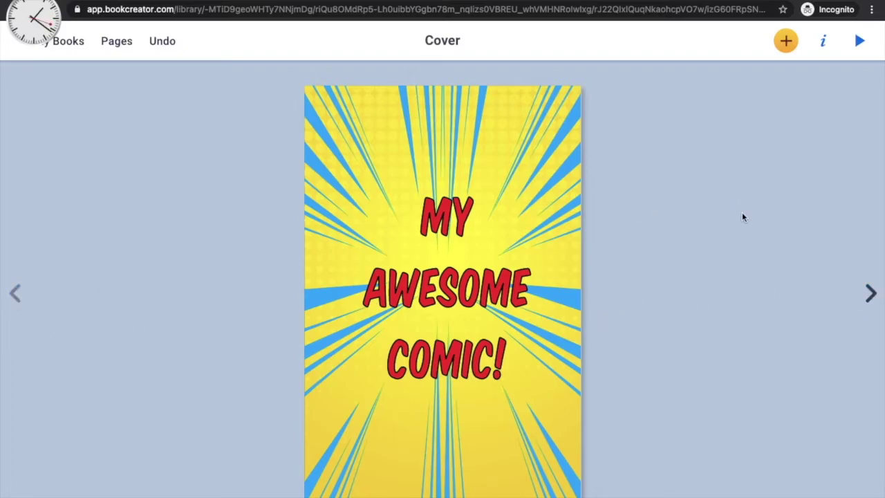
Move from the cover to the blank spread of pages 2 and 3.
{"action": "left_click", "coordinate": [870, 295]}
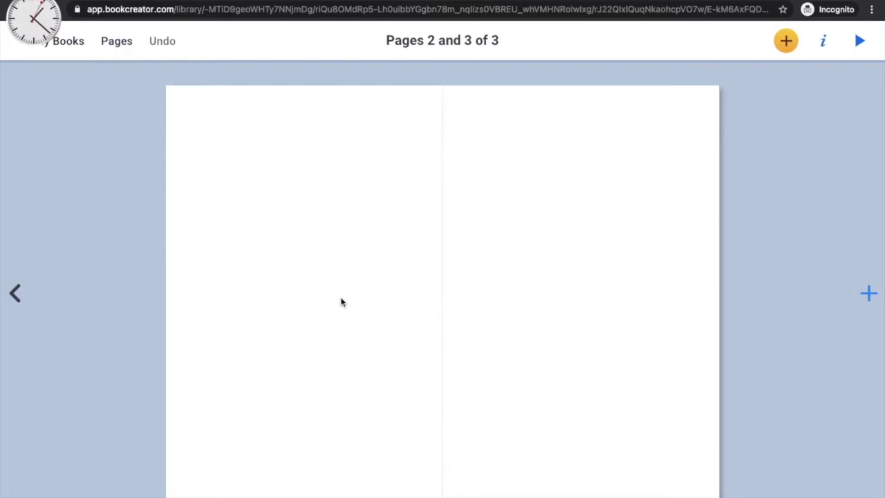
Apply the Comics > Panels layout with one tall left panel and two stacked right panels.
{"action": "left_click", "coordinate": [786, 42]}
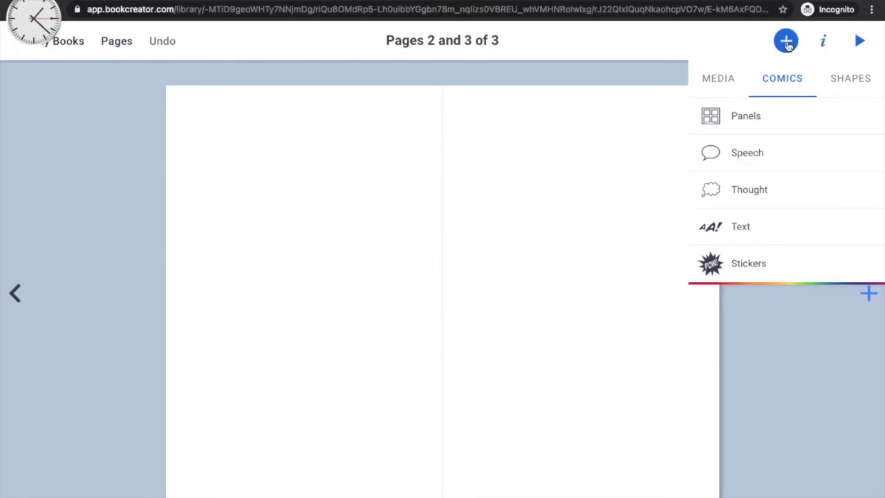
{"action": "left_click", "coordinate": [758, 119]}
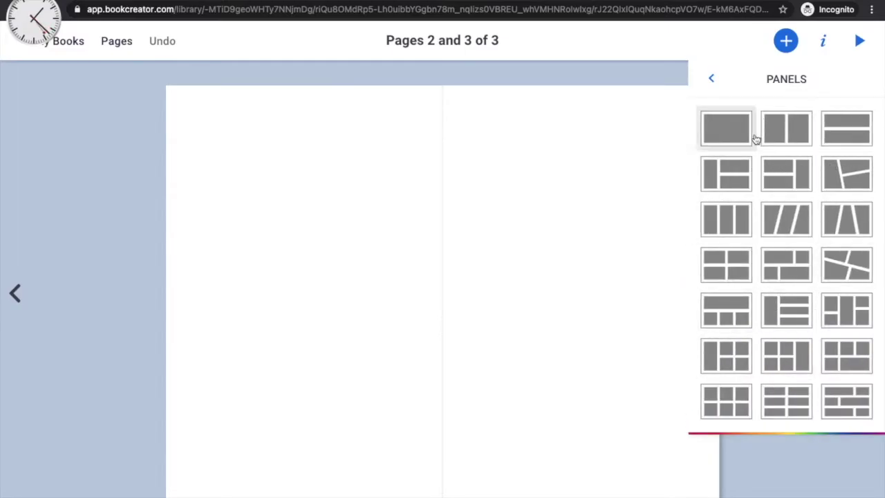
{"action": "left_click", "coordinate": [738, 181]}
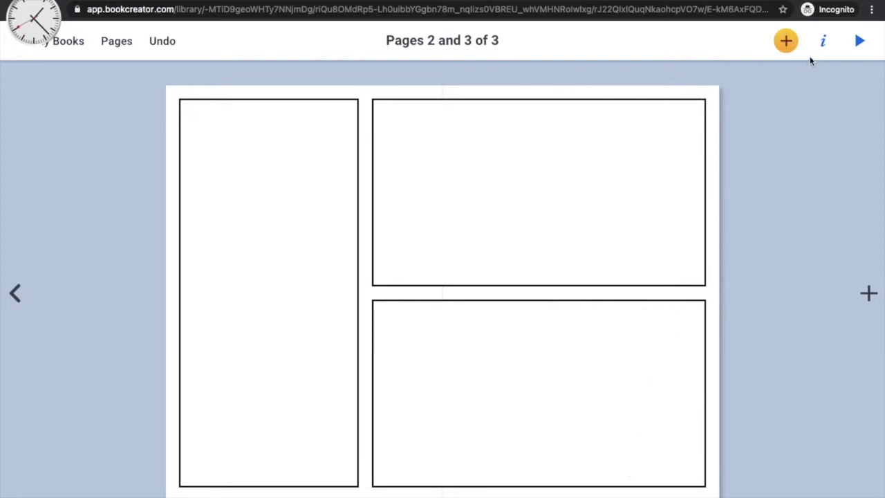
Give the page the yellow-blue half-tone comic burst background, then open a new browser tab.
{"action": "left_click", "coordinate": [823, 42]}
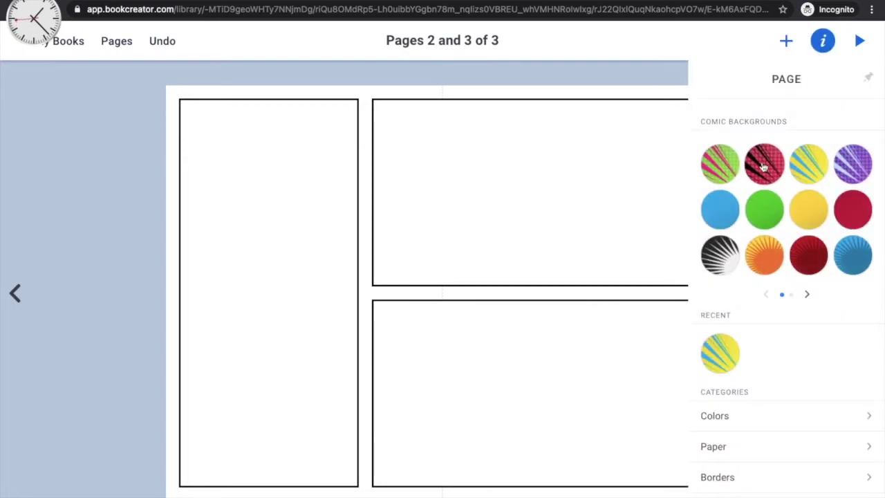
{"action": "left_click", "coordinate": [815, 164]}
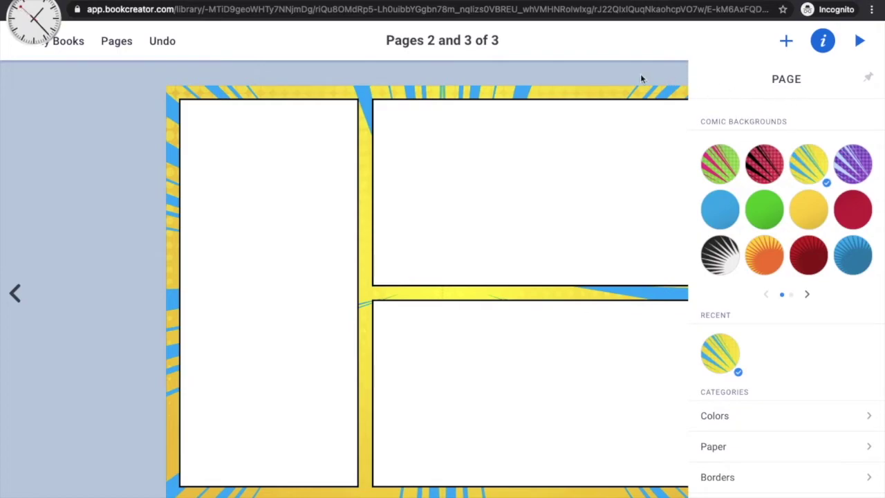
{"action": "left_click", "coordinate": [588, 96]}
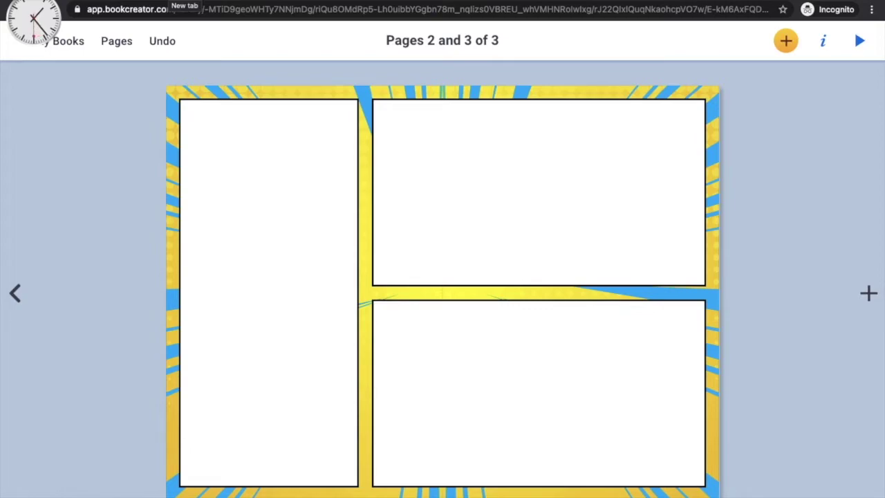
{"action": "key", "text": "ctrl+t"}
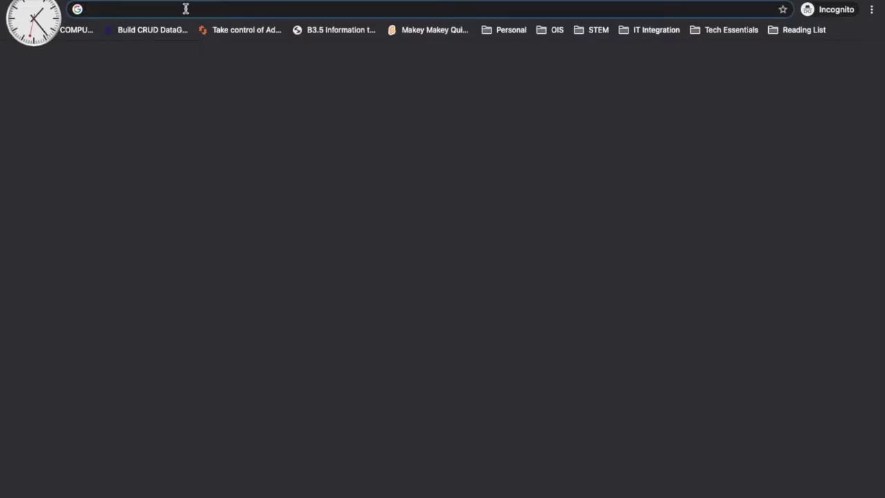
Go to pixabay.com in the new tab.
{"action": "type", "text": "pixabay"}
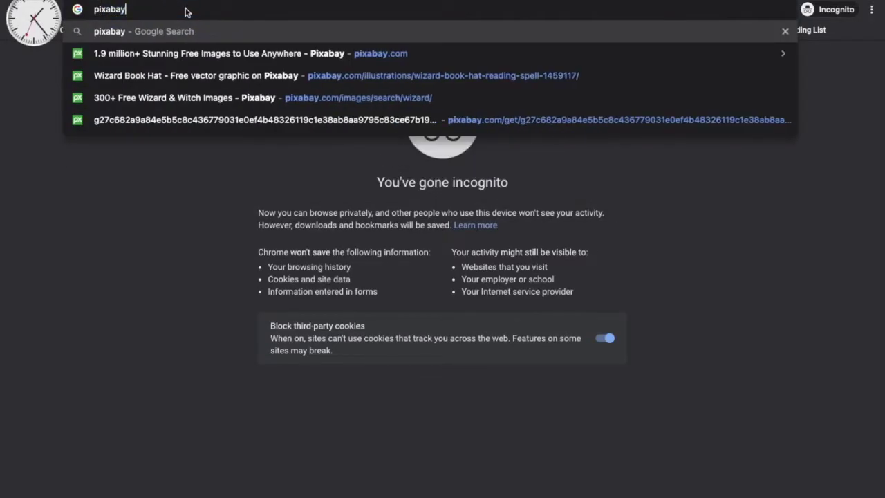
{"action": "type", "text": ".com"}
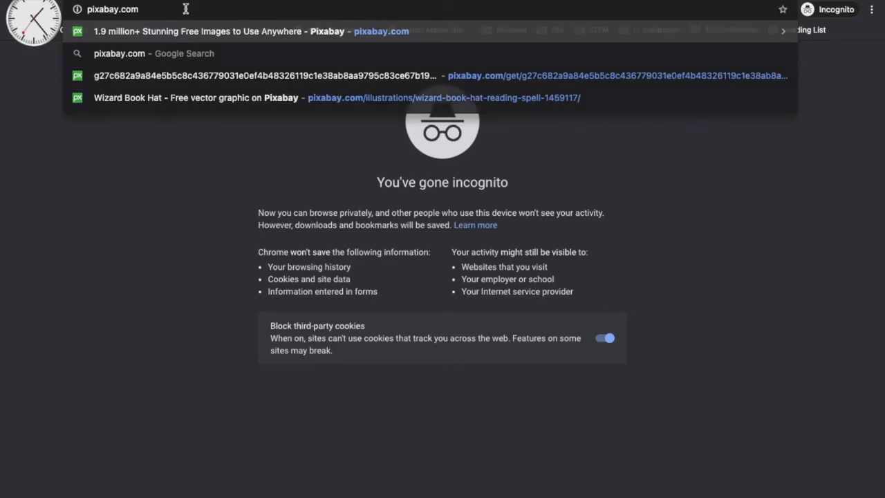
{"action": "key", "text": "Return"}
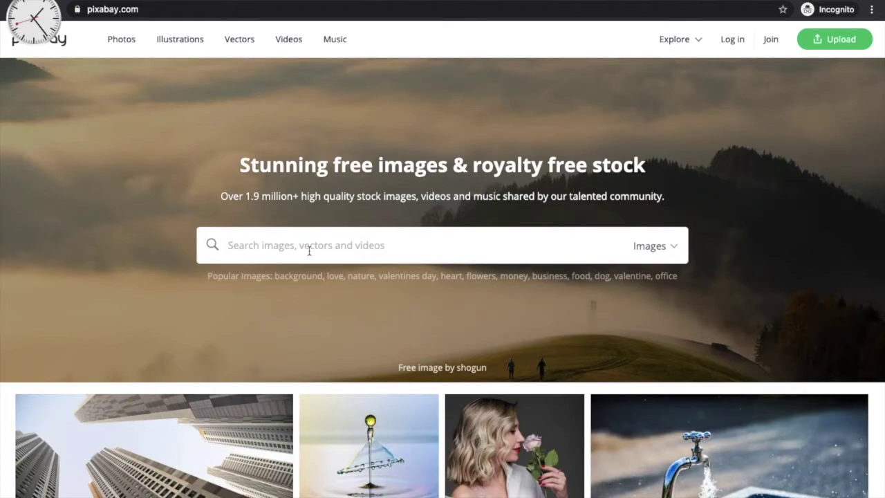
Search Pixabay for wizard images and browse the results.
{"action": "type", "text": "wiz"}
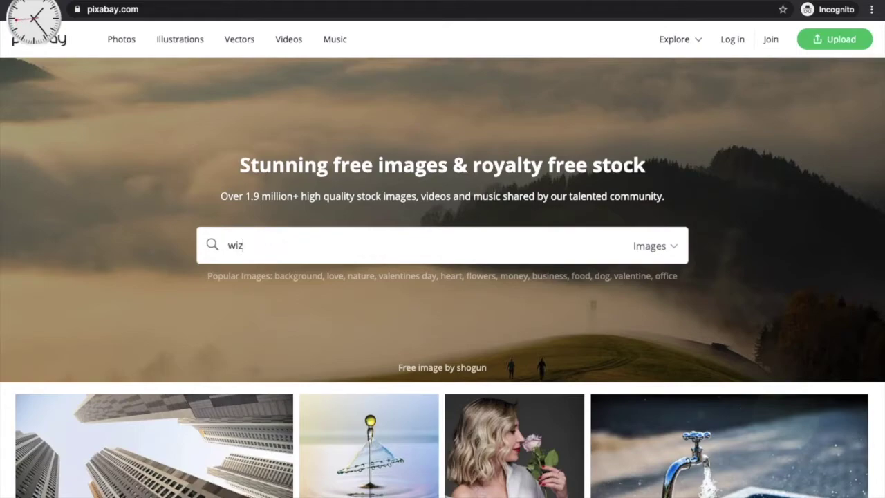
{"action": "type", "text": "ard"}
{"action": "key", "text": "Return"}
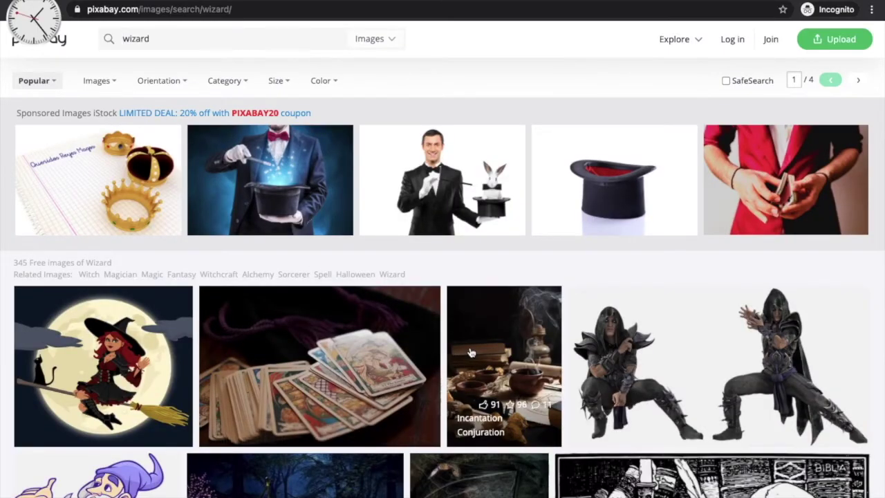
{"action": "scroll", "coordinate": [469, 352], "scroll_direction": "down", "scroll_amount": 6}
{"action": "scroll", "coordinate": [469, 351], "scroll_direction": "down", "scroll_amount": 3}
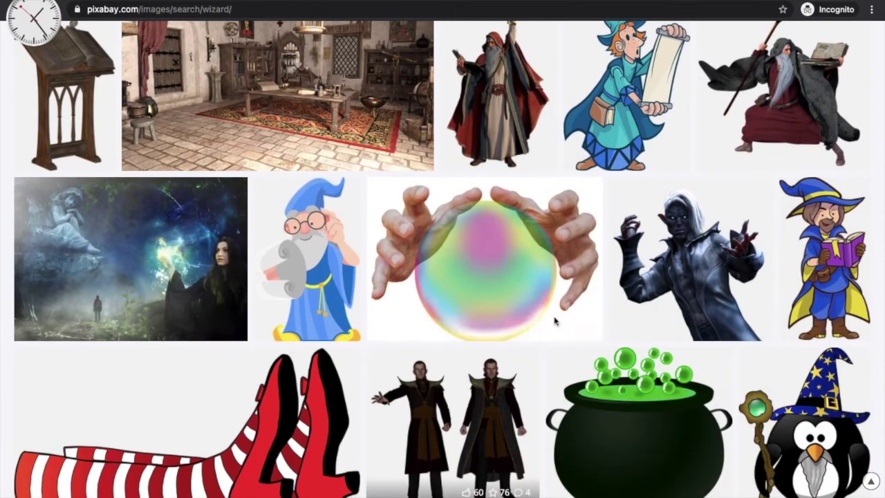
Open the Wizard Book Hat illustration and choose the 717×1280 PNG download size.
{"action": "left_click", "coordinate": [828, 236]}
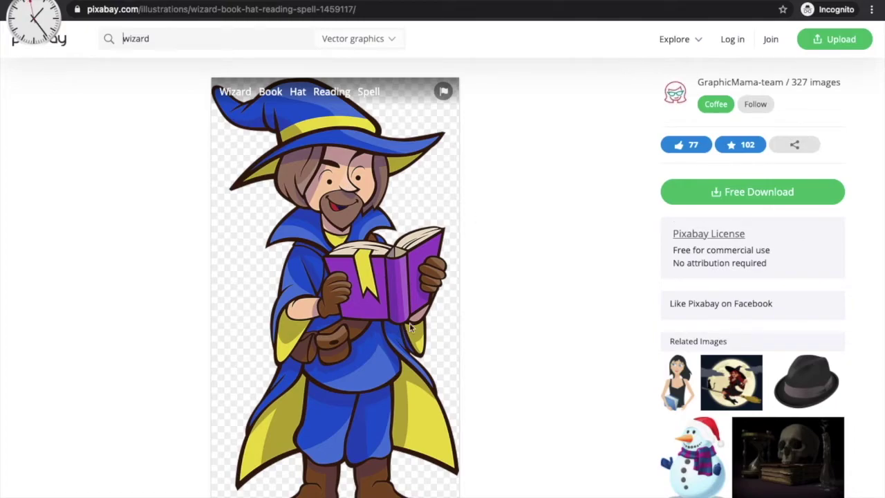
{"action": "left_click", "coordinate": [745, 197]}
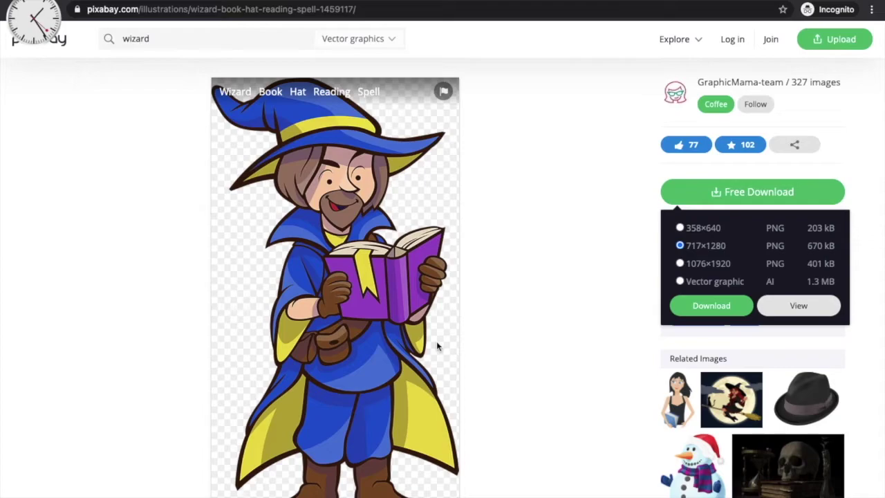
{"action": "left_click", "coordinate": [711, 306]}
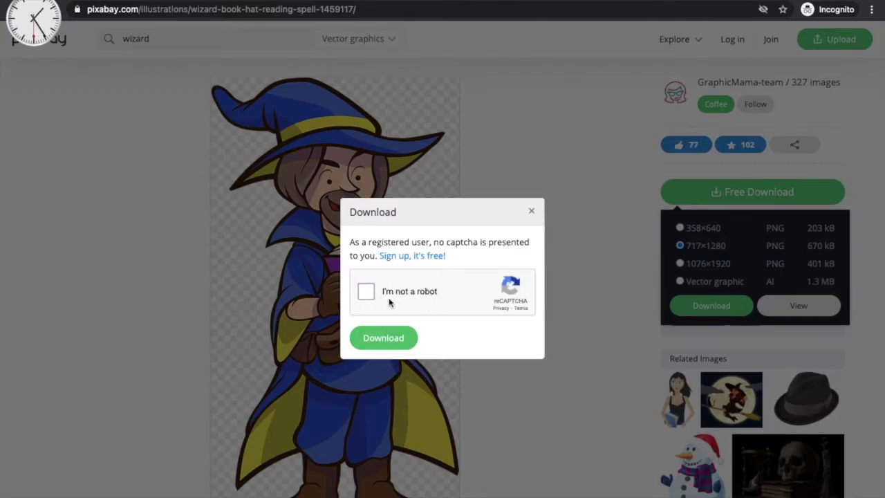
Pass the reCAPTCHA, download the wizard PNG, and return to the Book Creator tab.
{"action": "left_click", "coordinate": [364, 292]}
{"action": "left_click", "coordinate": [392, 344]}
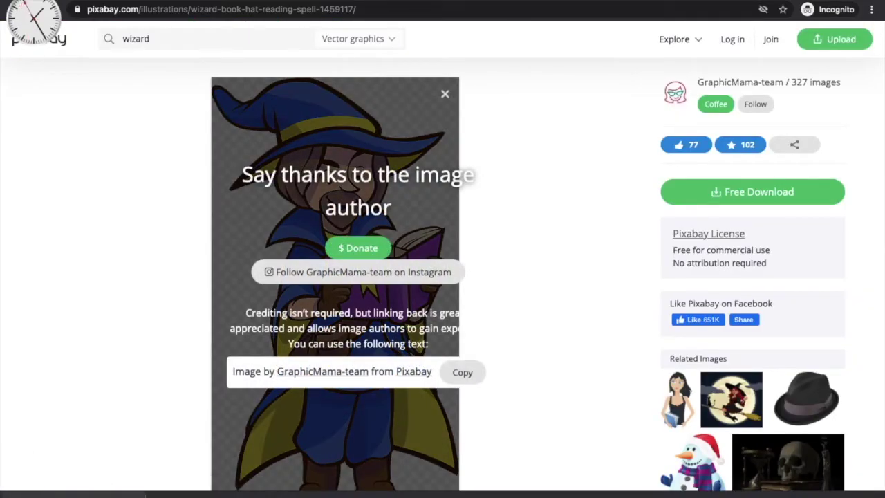
{"action": "left_click", "coordinate": [131, 494]}
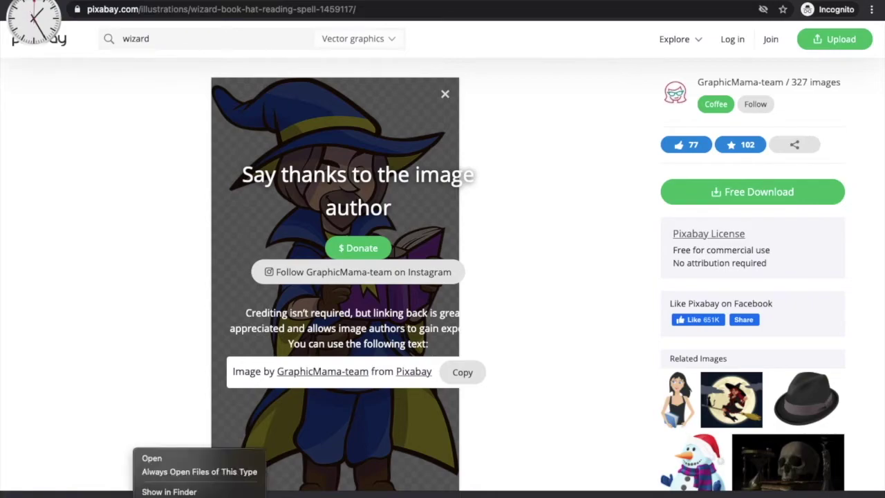
{"action": "left_click", "coordinate": [159, 456]}
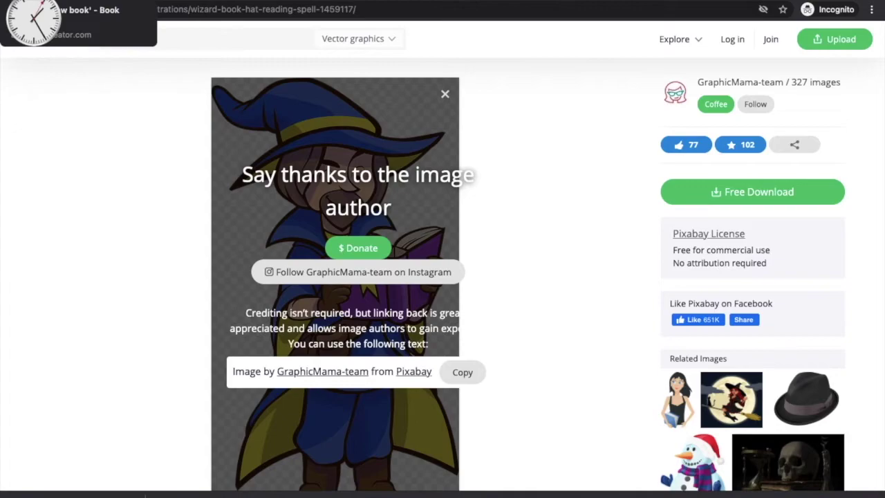
{"action": "key", "text": "ctrl+Tab"}
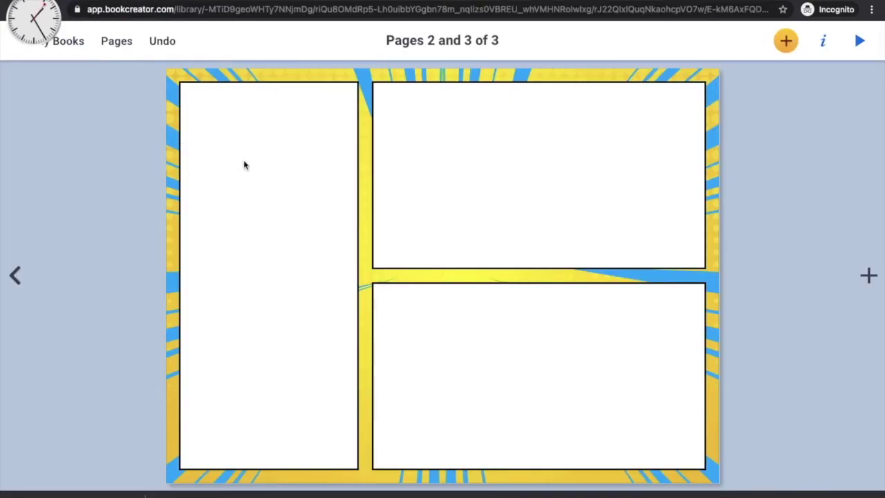
Start importing a file from the computer through the Media import options.
{"action": "left_click", "coordinate": [793, 44]}
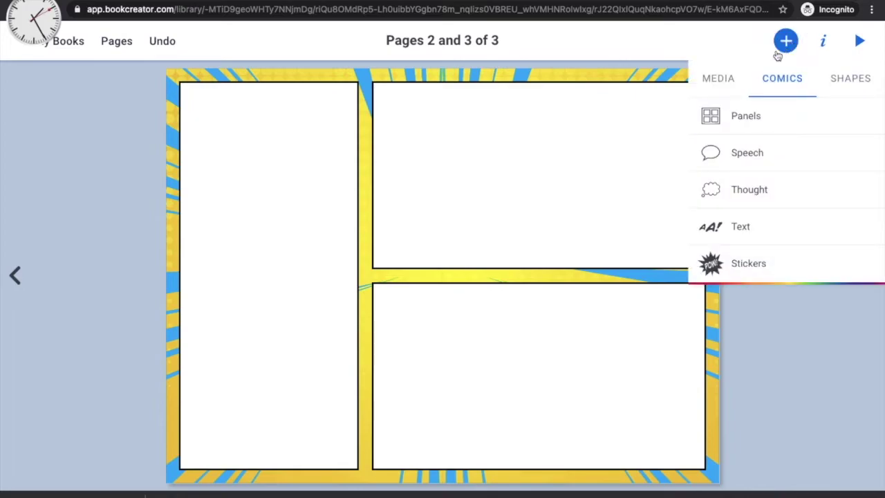
{"action": "left_click", "coordinate": [720, 81]}
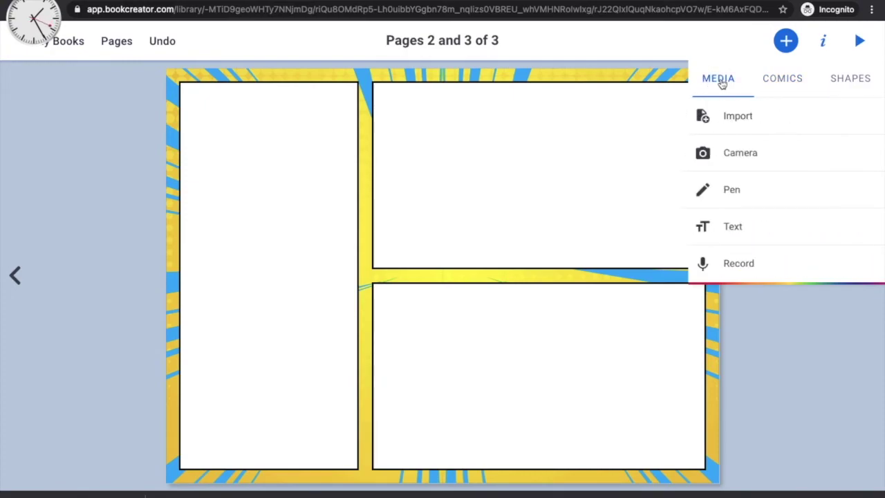
{"action": "left_click", "coordinate": [737, 118]}
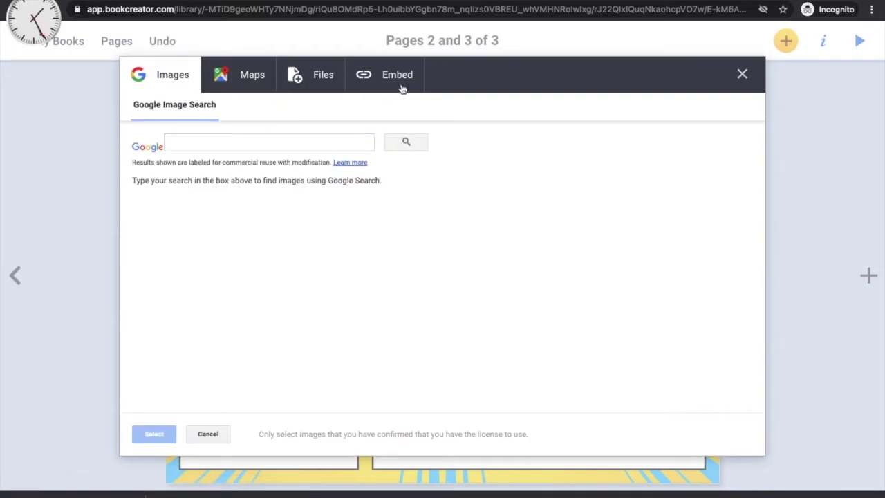
{"action": "left_click", "coordinate": [317, 78]}
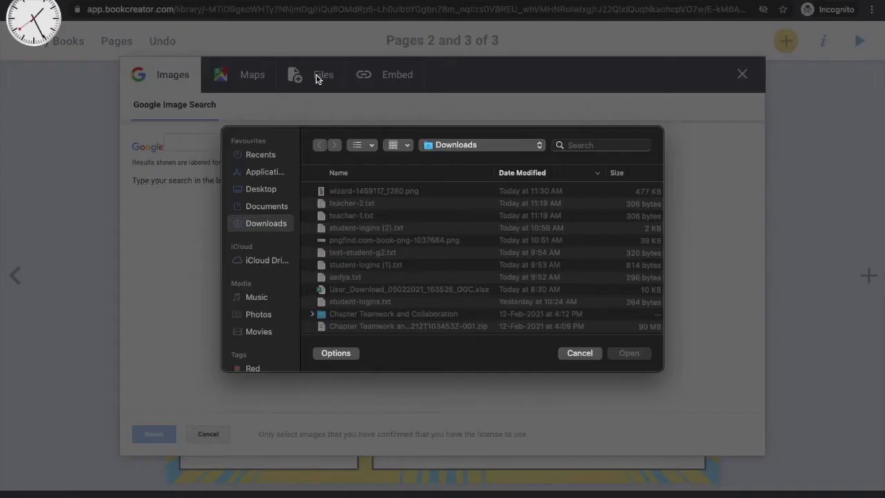
Upload wizard-1459117_1280 (1).png from Downloads and move it into the left panel.
{"action": "left_click", "coordinate": [276, 224]}
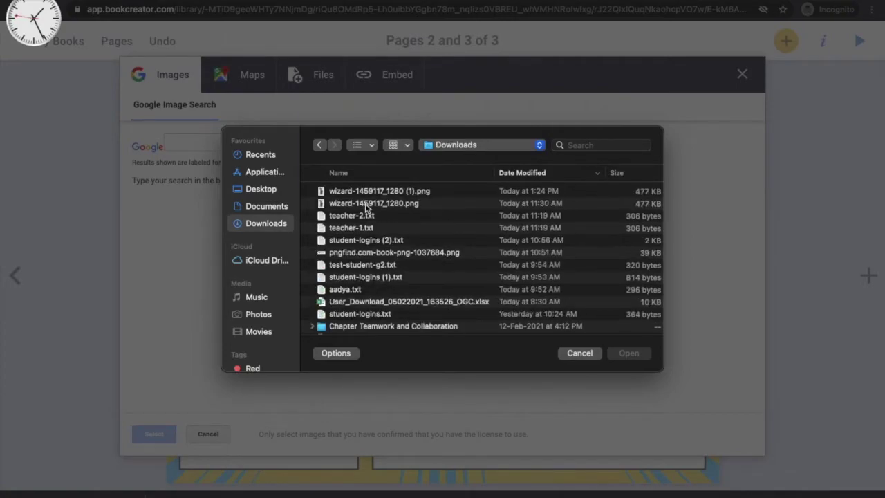
{"action": "left_click", "coordinate": [402, 192]}
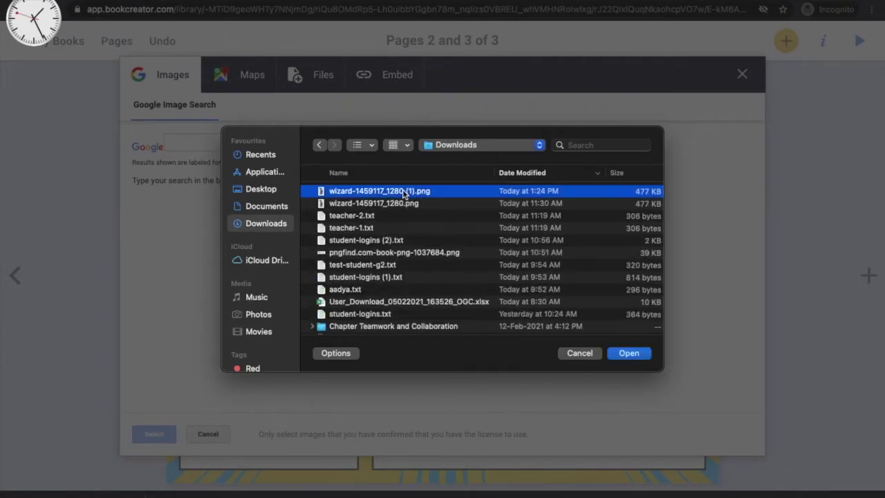
{"action": "left_click", "coordinate": [627, 354]}
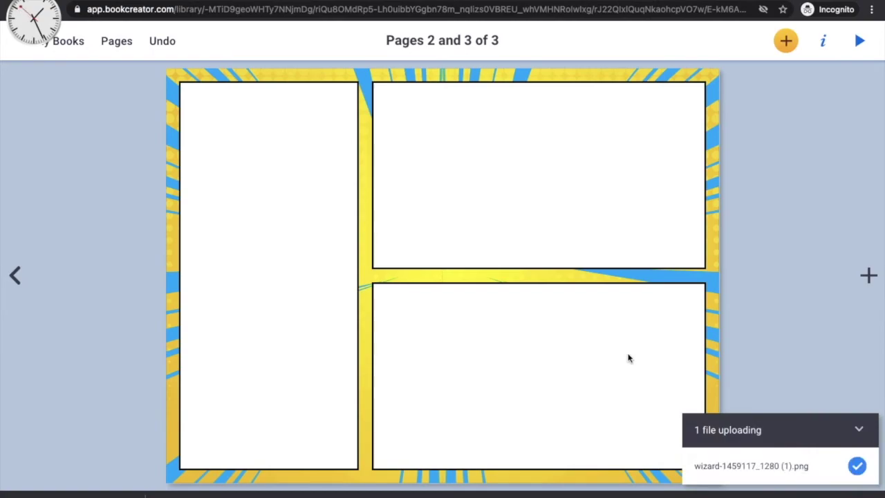
{"action": "left_click_drag", "start_coordinate": [446, 282], "coordinate": [293, 277]}
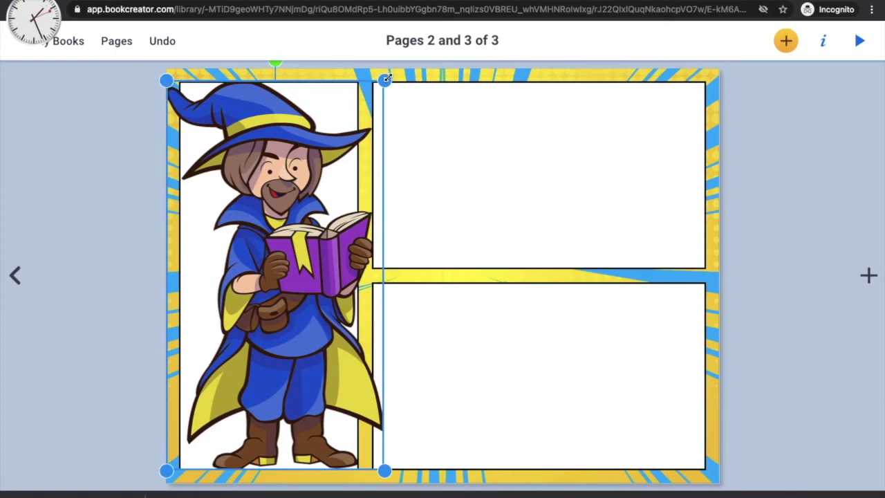
Shrink the wizard image to 313 × 559 px and settle it at the left panel's bottom.
{"action": "left_click_drag", "start_coordinate": [166, 81], "coordinate": [254, 224]}
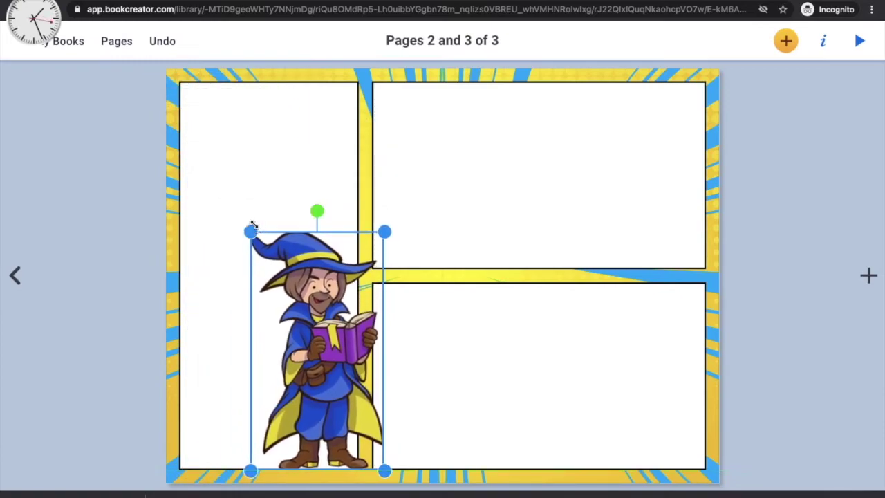
{"action": "left_click_drag", "start_coordinate": [297, 317], "coordinate": [231, 311]}
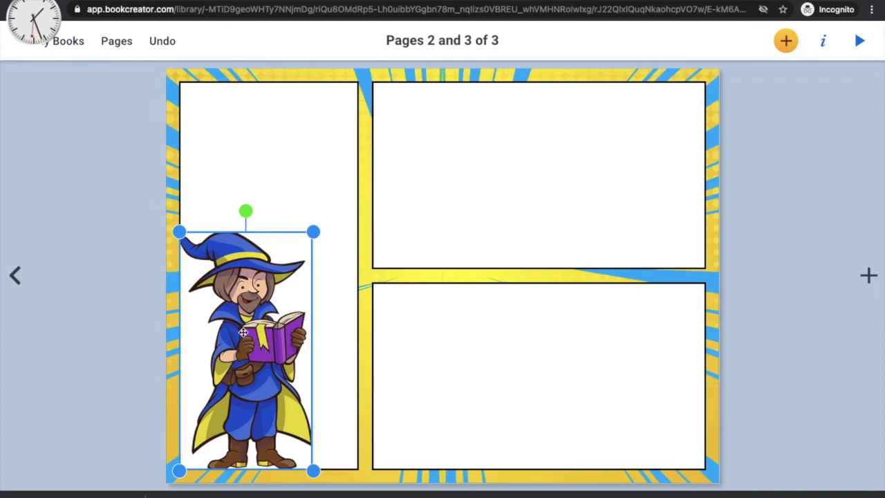
{"action": "left_click_drag", "start_coordinate": [245, 333], "coordinate": [258, 333]}
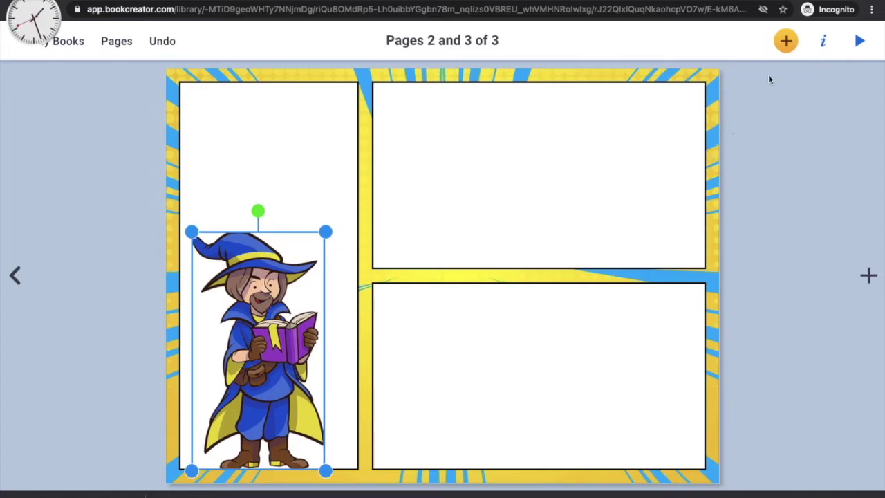
{"action": "left_click", "coordinate": [786, 46]}
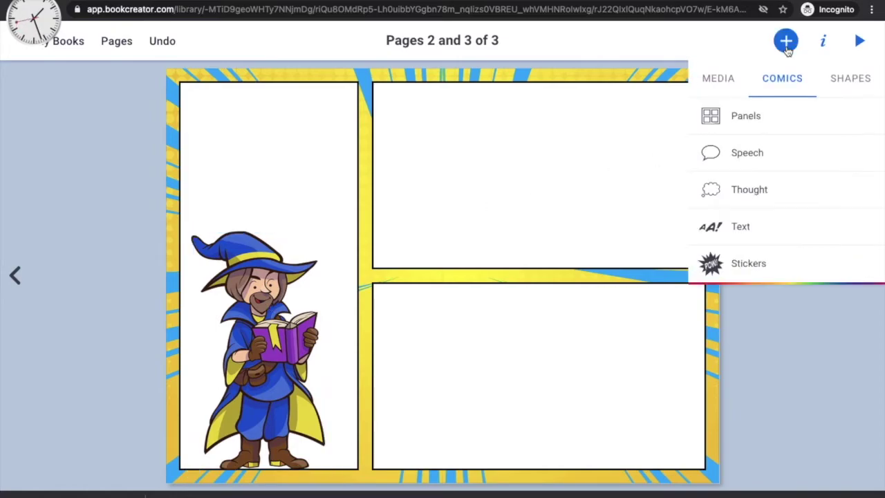
Add a speech bubble about 216 × 150 px above the wizard, tail pointing down at him.
{"action": "left_click", "coordinate": [757, 156]}
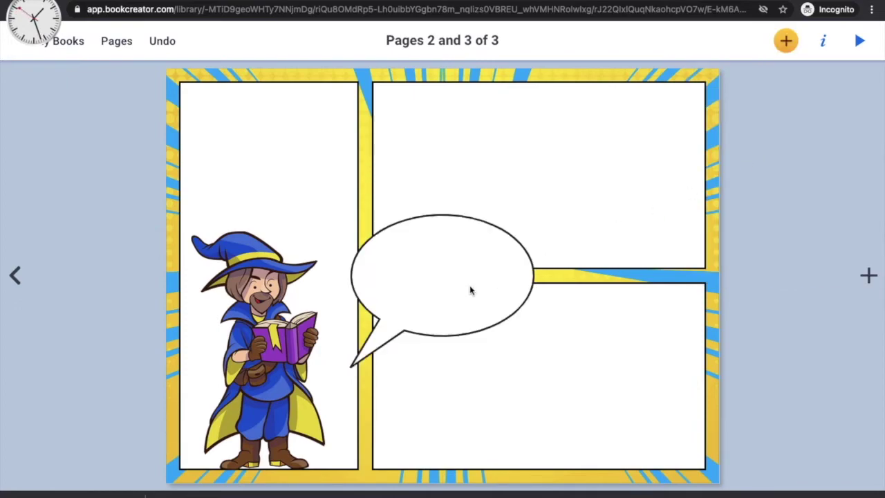
{"action": "left_click_drag", "start_coordinate": [460, 284], "coordinate": [385, 174]}
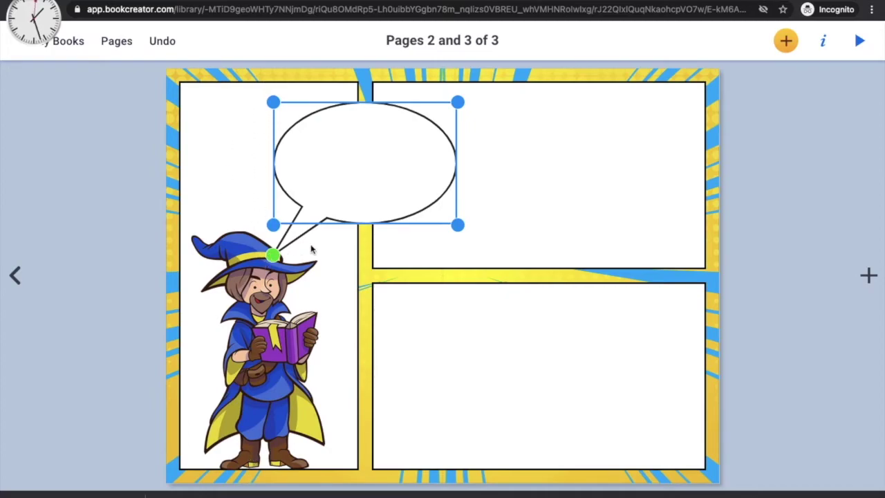
{"action": "left_click_drag", "start_coordinate": [456, 224], "coordinate": [349, 215]}
{"action": "left_click_drag", "start_coordinate": [272, 217], "coordinate": [265, 218]}
{"action": "left_click_drag", "start_coordinate": [246, 221], "coordinate": [209, 215]}
{"action": "left_click_drag", "start_coordinate": [207, 103], "coordinate": [262, 153]}
{"action": "left_click_drag", "start_coordinate": [265, 309], "coordinate": [277, 241]}
{"action": "left_click_drag", "start_coordinate": [311, 203], "coordinate": [303, 203]}
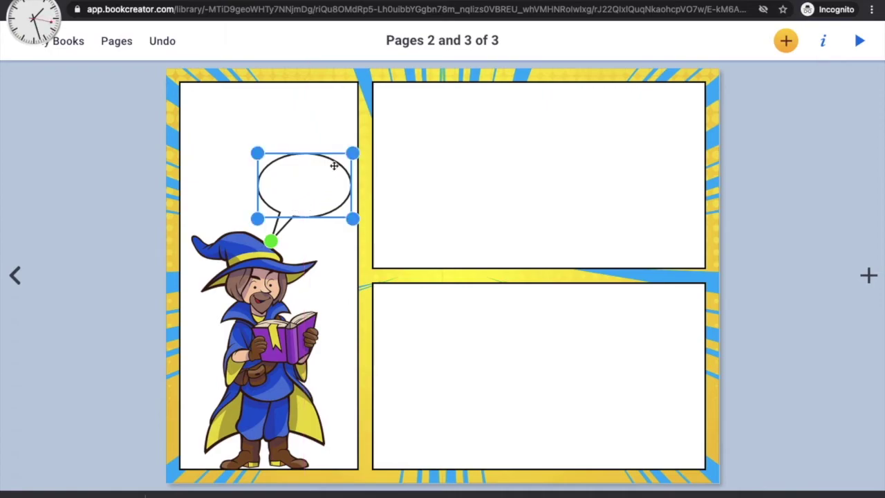
Write 'Hi this seems to be an interesting book' in the bubble and enlarge it to fit.
{"action": "left_click", "coordinate": [304, 187]}
{"action": "type", "text": "Hi this seems to be an "}
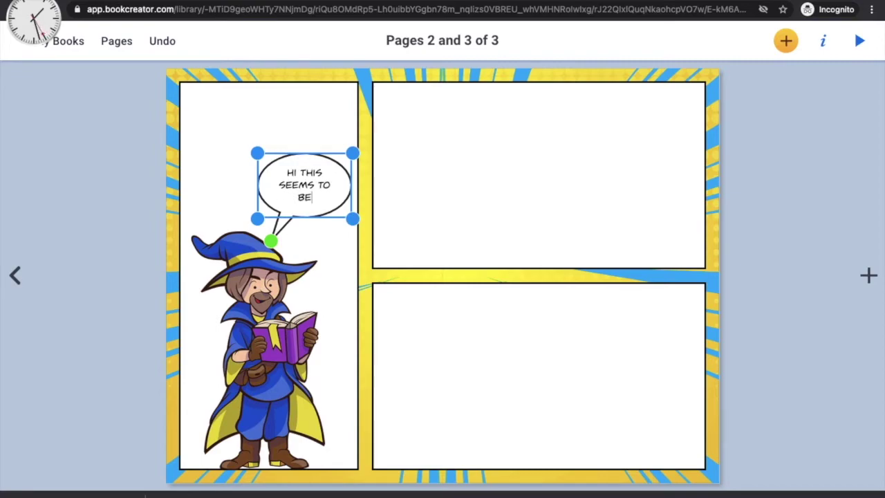
{"action": "type", "text": "interesting"}
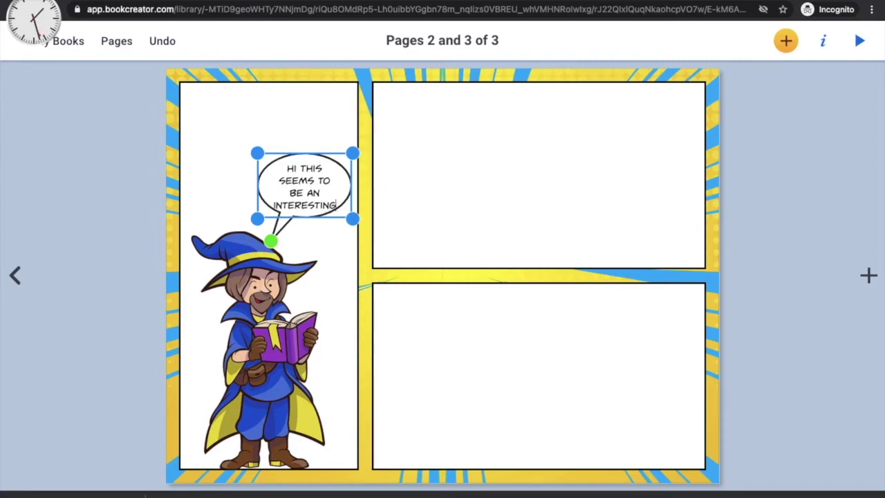
{"action": "type", "text": " book"}
{"action": "left_click", "coordinate": [329, 266]}
{"action": "left_click", "coordinate": [298, 193]}
{"action": "left_click_drag", "start_coordinate": [256, 152], "coordinate": [249, 148]}
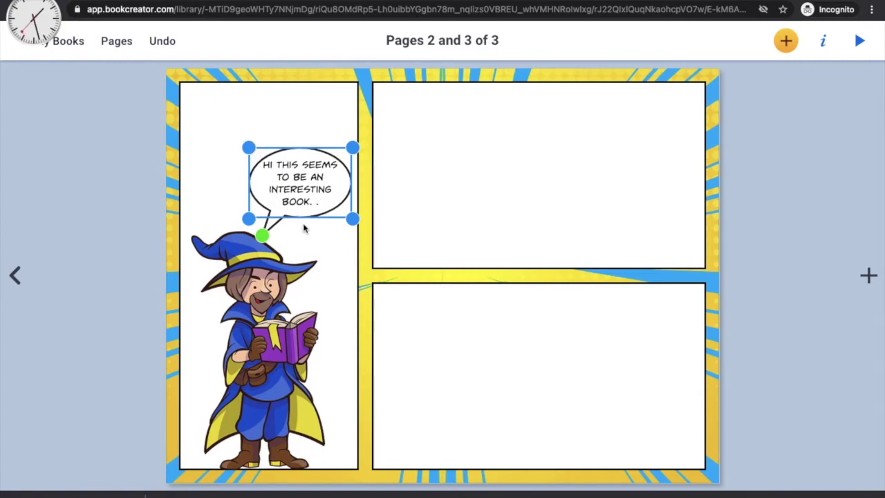
{"action": "left_click", "coordinate": [311, 262]}
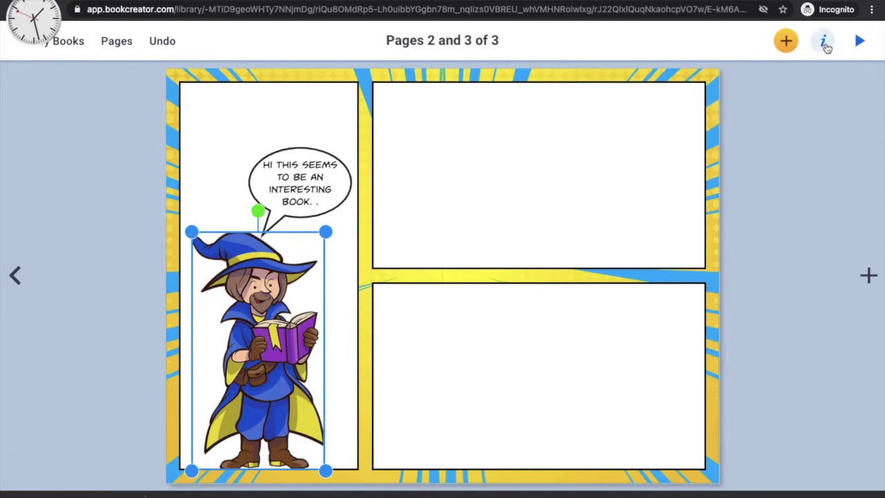
Add a Caption text box reading 'Once upon a time there was a wizard. .'.
{"action": "left_click", "coordinate": [787, 42]}
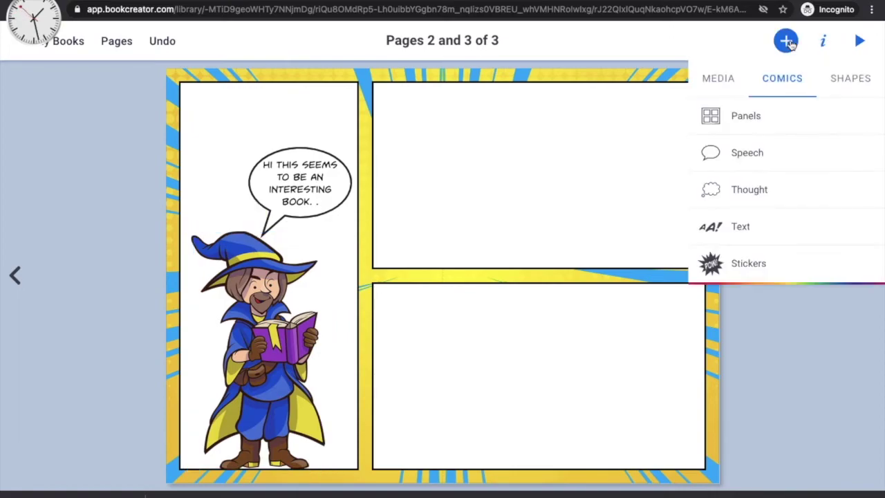
{"action": "left_click", "coordinate": [779, 229]}
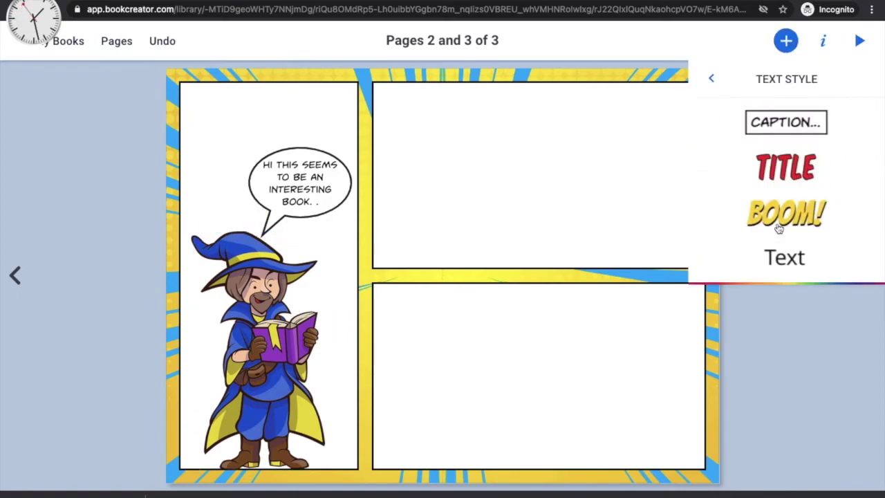
{"action": "left_click", "coordinate": [793, 117]}
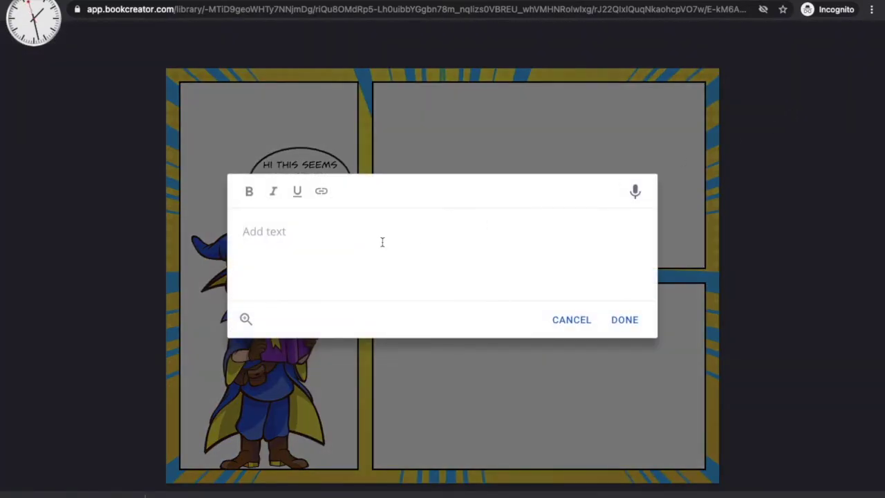
{"action": "type", "text": "Once a"}
{"action": "key", "text": "BackSpace"}
{"action": "type", "text": "upon a time"}
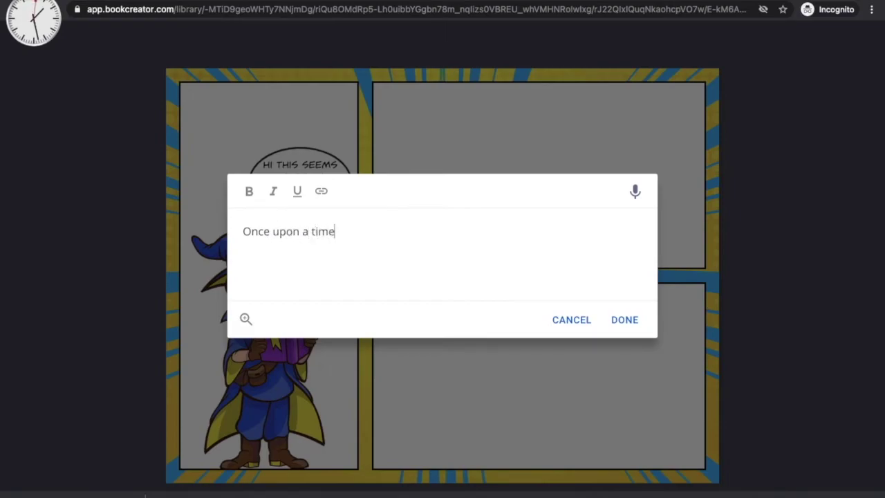
{"action": "type", "text": " there was a"}
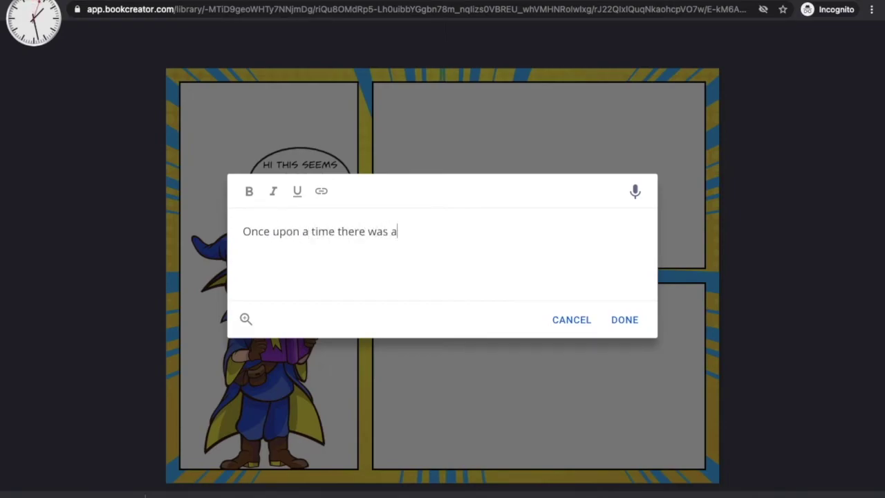
{"action": "type", "text": " wizard. ."}
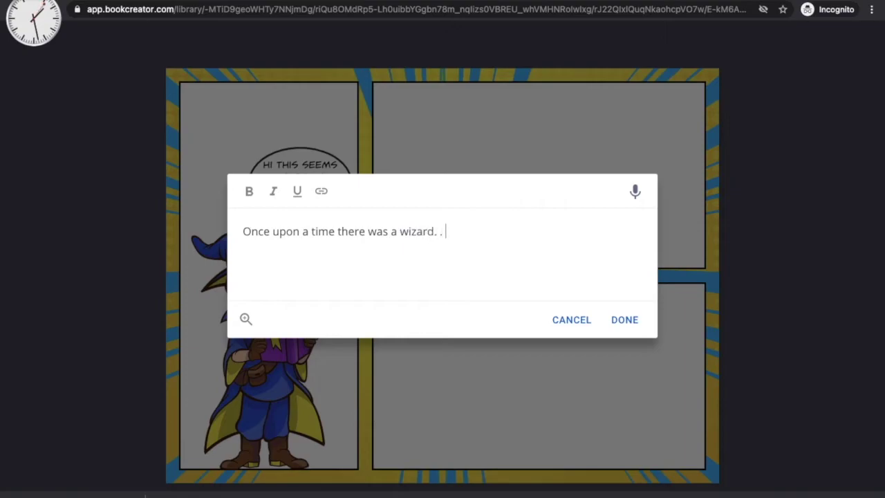
{"action": "left_click", "coordinate": [633, 322]}
Move the caption to the top of the left panel and narrow it to fit.
{"action": "left_click", "coordinate": [280, 135]}
{"action": "left_click_drag", "start_coordinate": [350, 143], "coordinate": [304, 97]}
{"action": "left_click_drag", "start_coordinate": [389, 95], "coordinate": [352, 101]}
{"action": "left_click", "coordinate": [403, 129]}
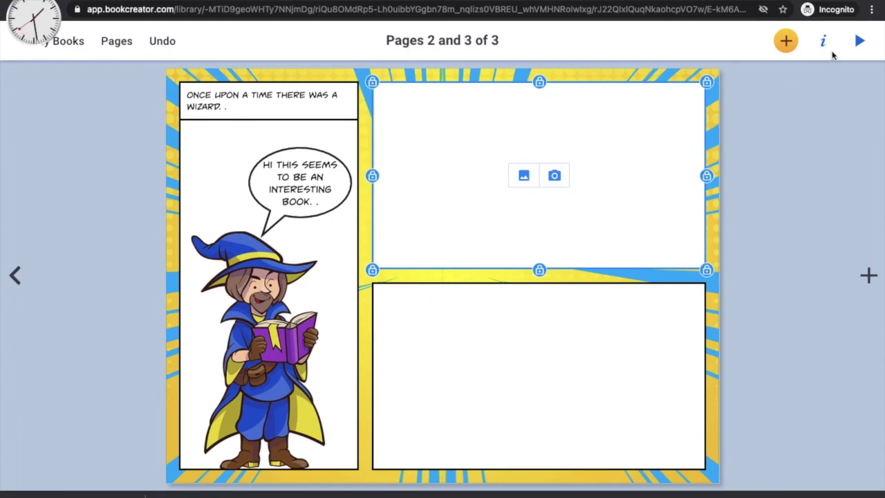
{"action": "left_click", "coordinate": [786, 42]}
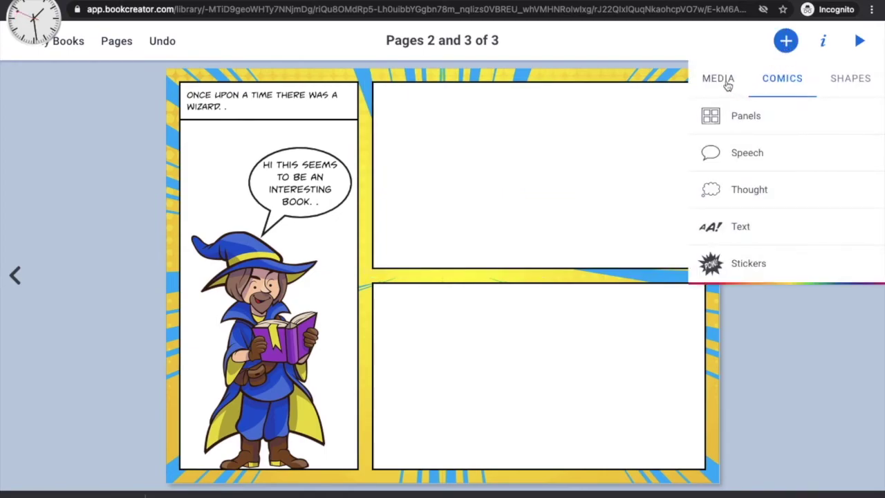
{"action": "left_click", "coordinate": [788, 43]}
{"action": "left_click", "coordinate": [792, 47]}
{"action": "left_click", "coordinate": [726, 83]}
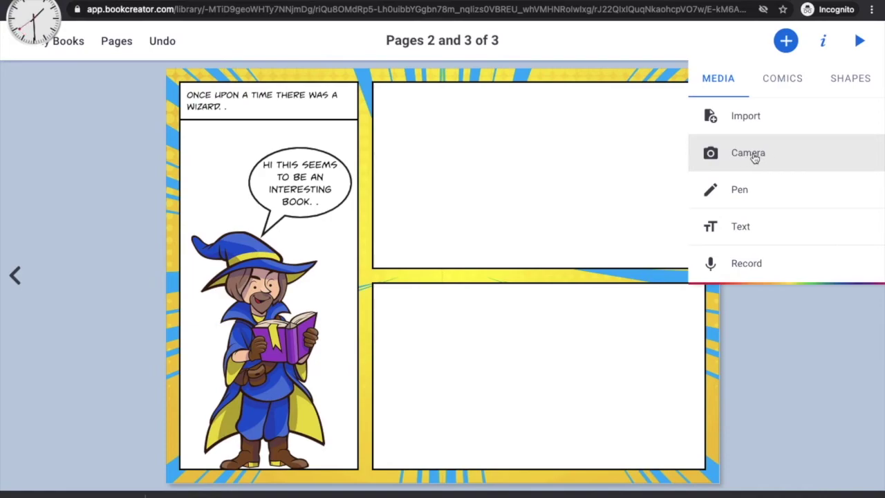
{"action": "left_click", "coordinate": [586, 162]}
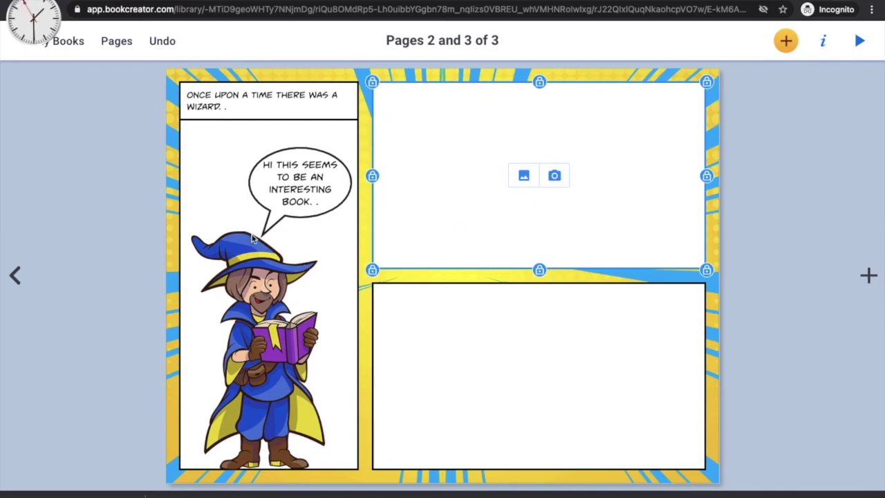
Add pages 4 and 5 and apply the three slanted comic panels layout (Panel 8).
{"action": "left_click", "coordinate": [870, 278]}
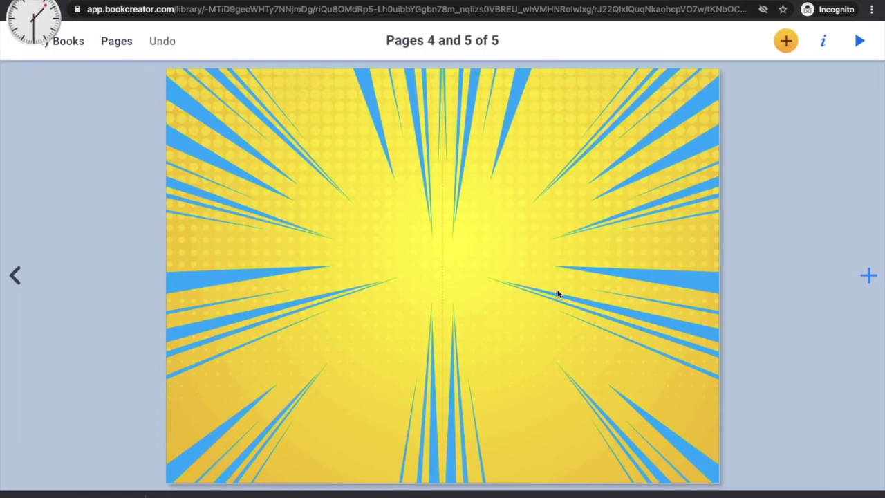
{"action": "left_click", "coordinate": [787, 44]}
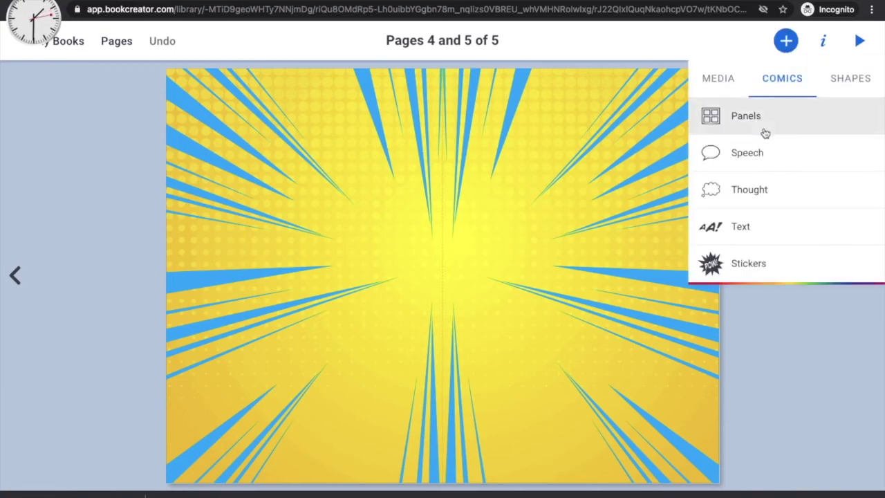
{"action": "left_click", "coordinate": [746, 116]}
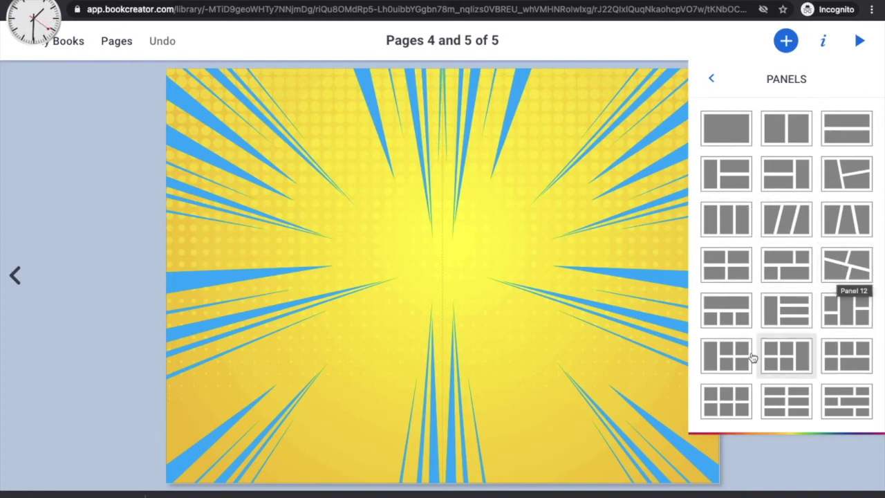
{"action": "left_click", "coordinate": [778, 221]}
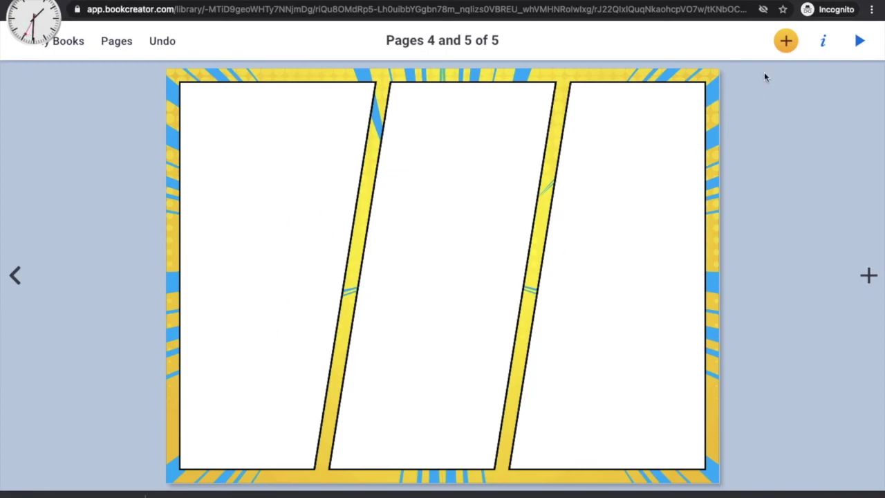
Look through the Comics and Media add-item options, then preview the book in reading view.
{"action": "left_click", "coordinate": [785, 43]}
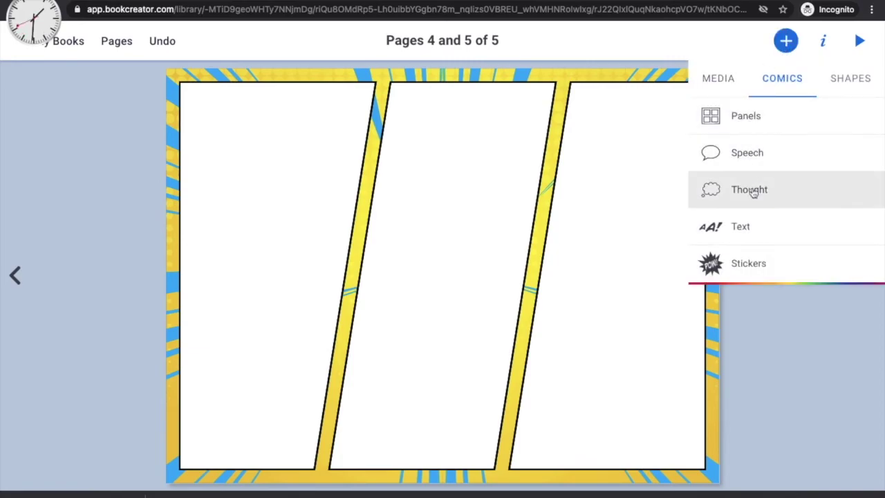
{"action": "left_click", "coordinate": [782, 369]}
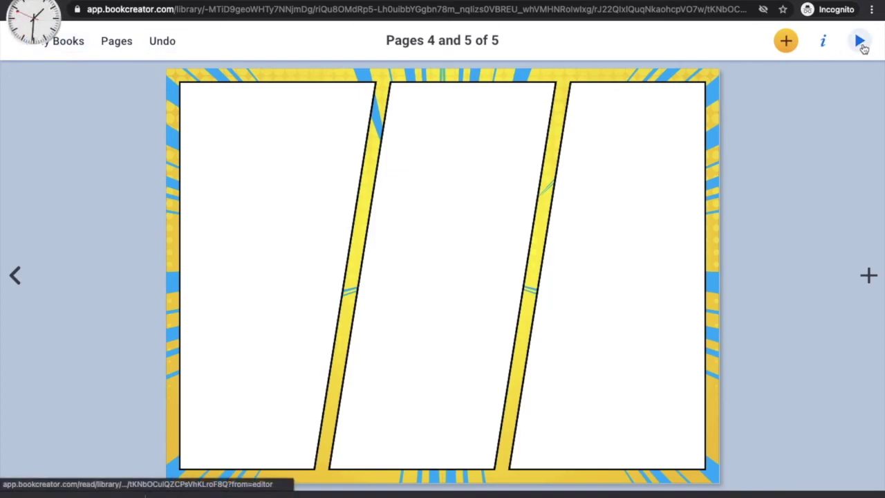
{"action": "left_click", "coordinate": [790, 46]}
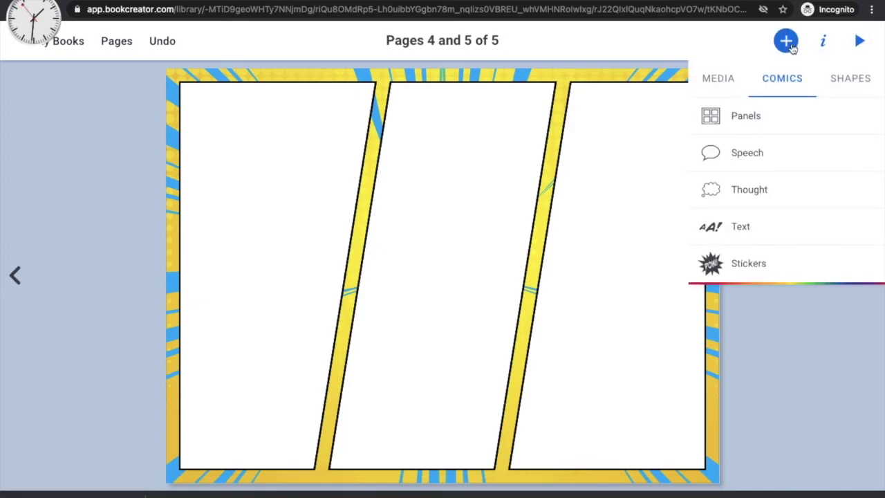
{"action": "left_click", "coordinate": [728, 85]}
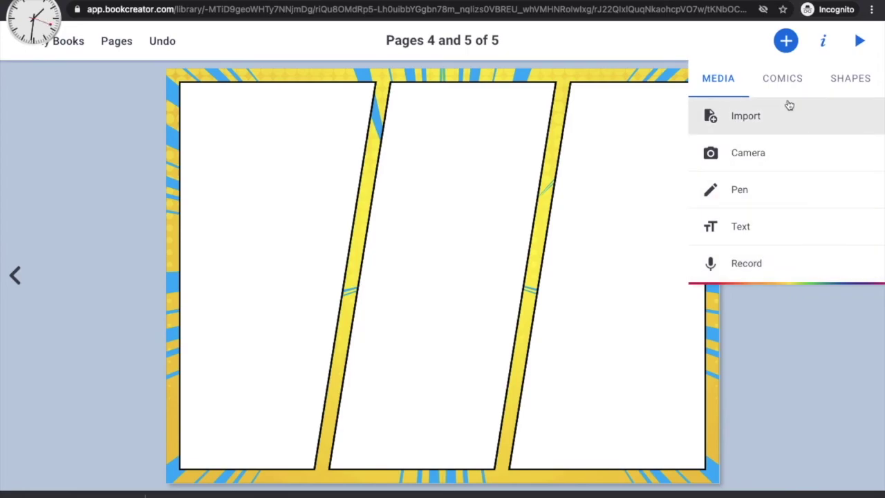
{"action": "left_click", "coordinate": [801, 362]}
{"action": "left_click", "coordinate": [860, 48]}
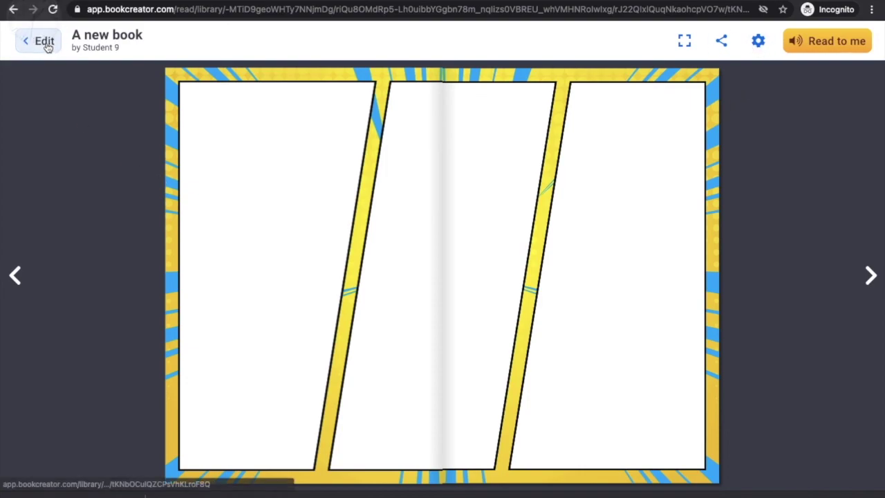
Return from the reading view to the editor, then back to the My Books library shelf.
{"action": "left_click", "coordinate": [47, 44]}
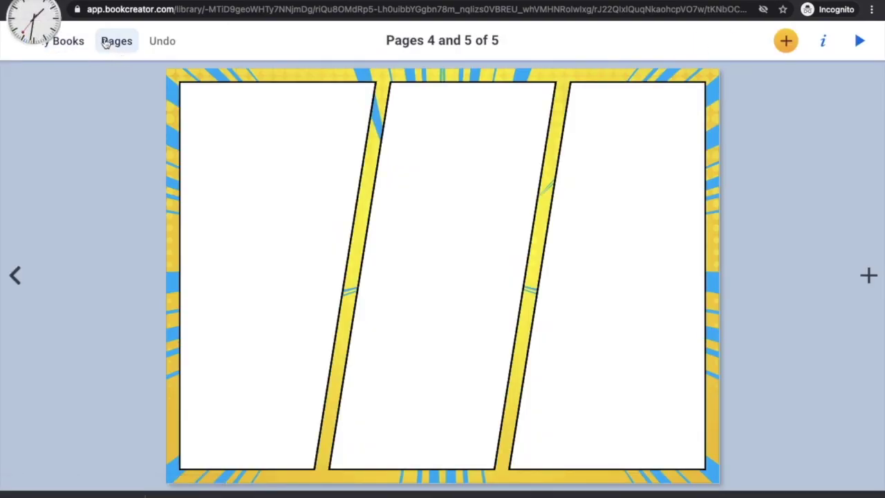
{"action": "left_click", "coordinate": [69, 41]}
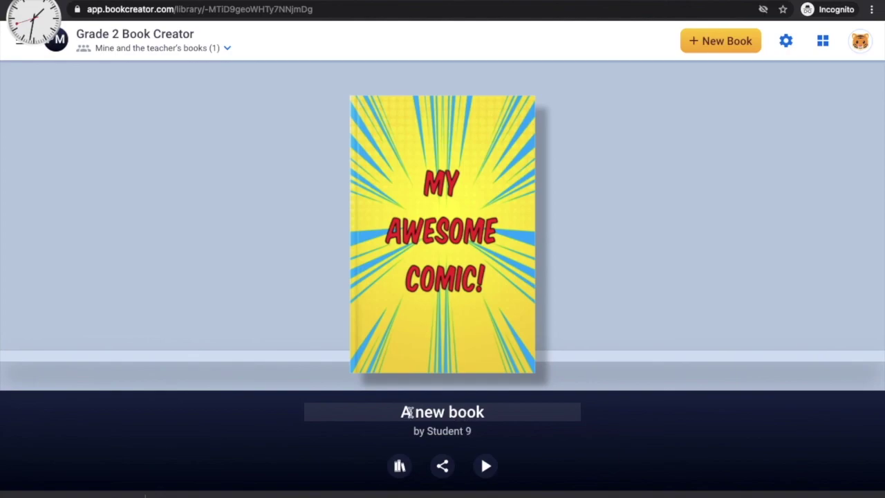
Rename the book on the shelf from 'A new book' to 'My Awesome comic'.
{"action": "triple_click", "coordinate": [458, 414]}
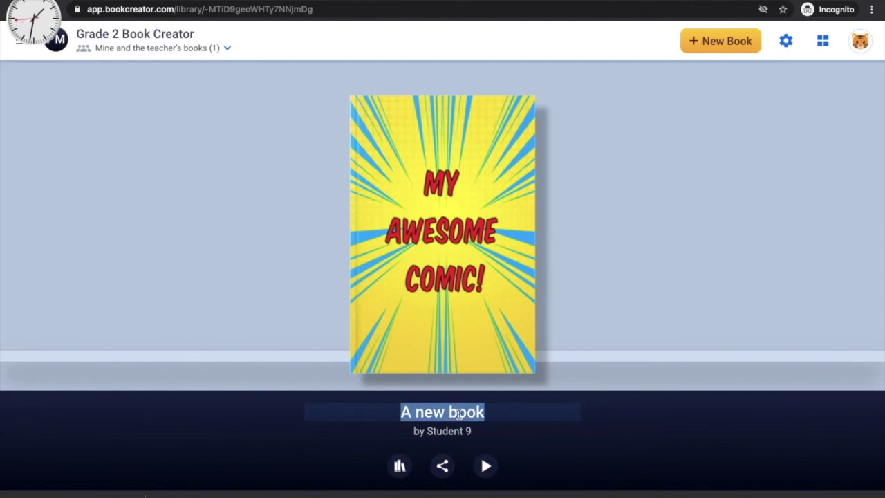
{"action": "type", "text": "M"}
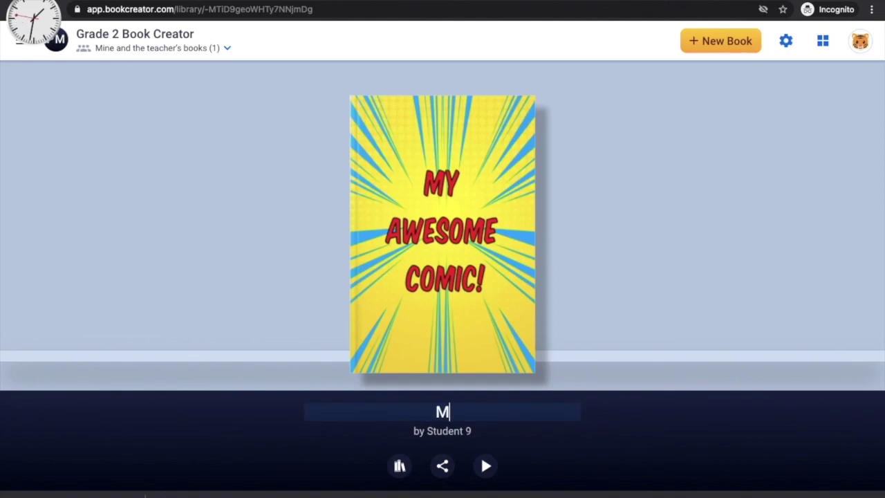
{"action": "type", "text": "y Awesome comic"}
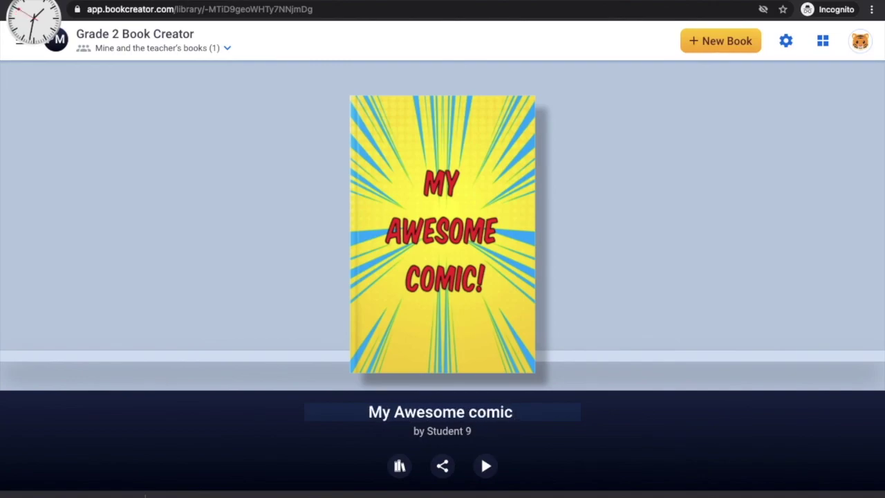
{"action": "key", "text": "BackSpace"}
{"action": "left_click", "coordinate": [610, 271]}
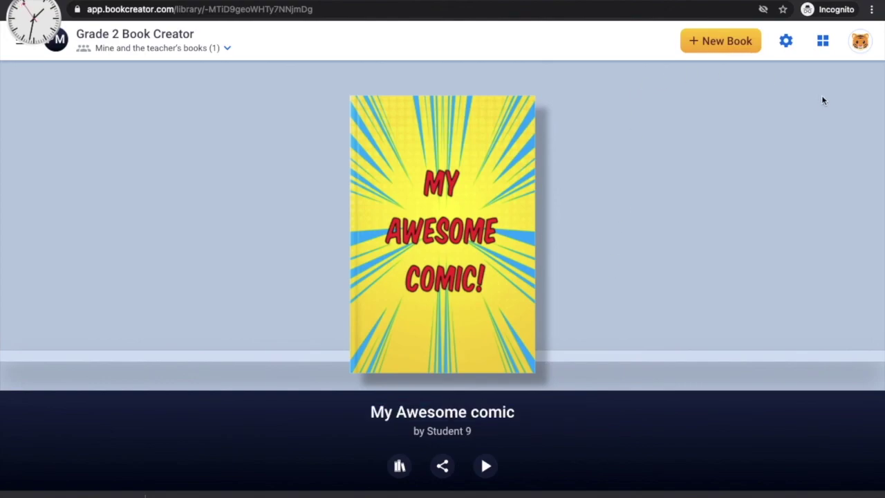
Open the account menu from the profile avatar, then select the browser's address bar.
{"action": "mouse_move", "coordinate": [502, 162]}
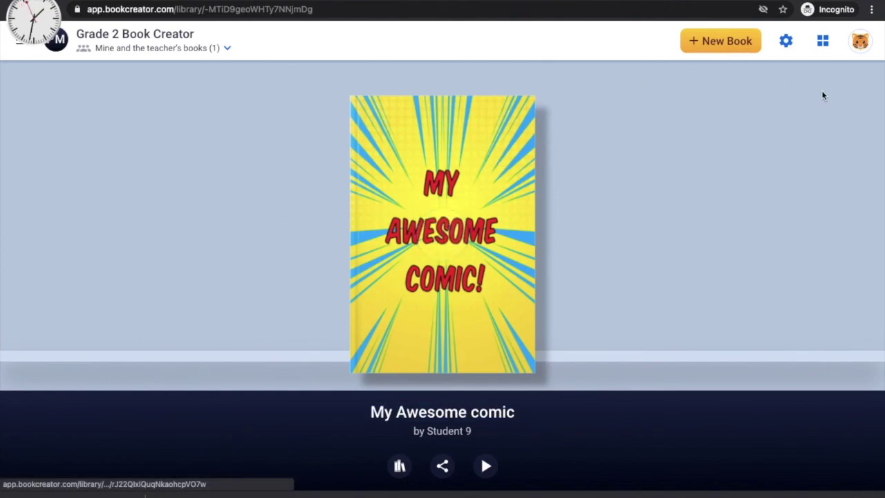
{"action": "left_click", "coordinate": [860, 44]}
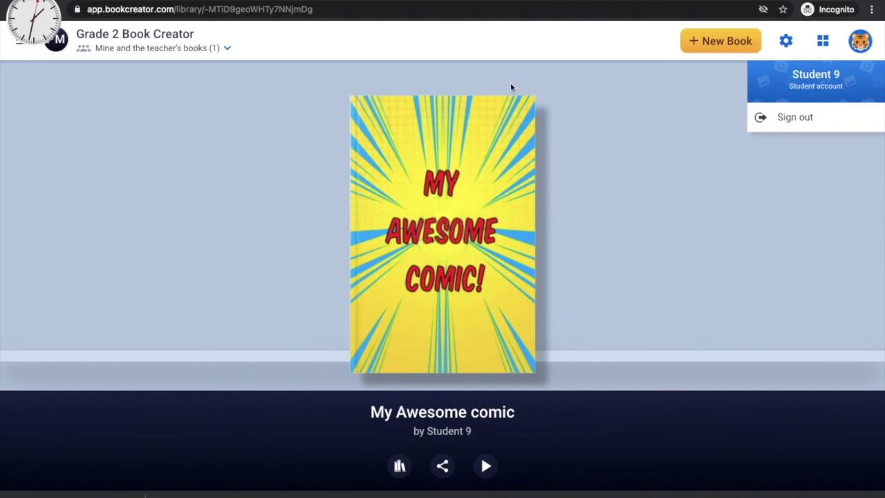
{"action": "mouse_move", "coordinate": [492, 125]}
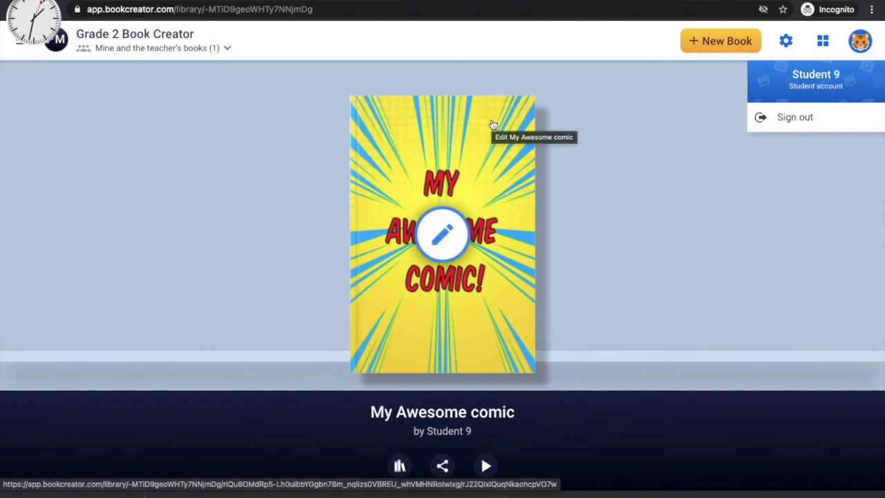
{"action": "left_click", "coordinate": [169, 9]}
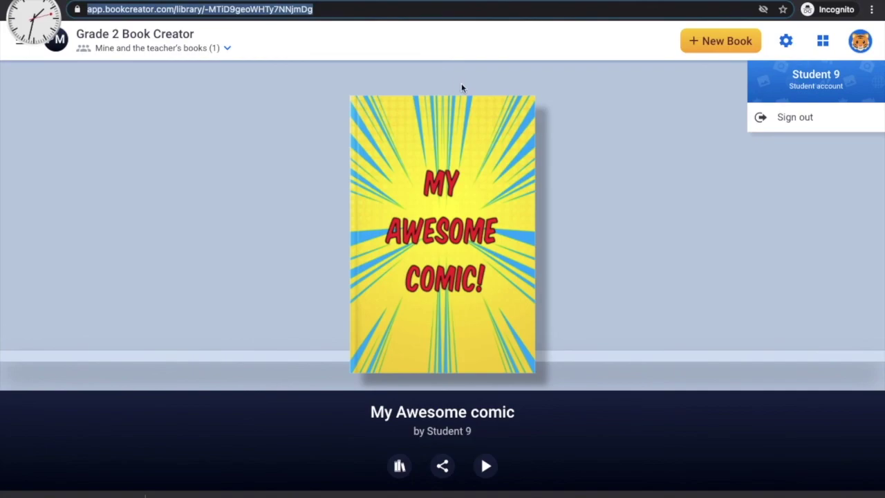
{"action": "mouse_move", "coordinate": [461, 299]}
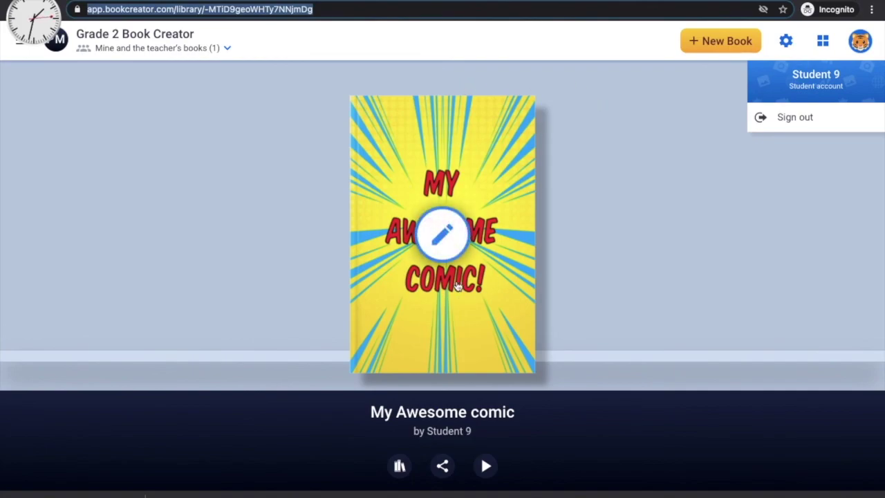